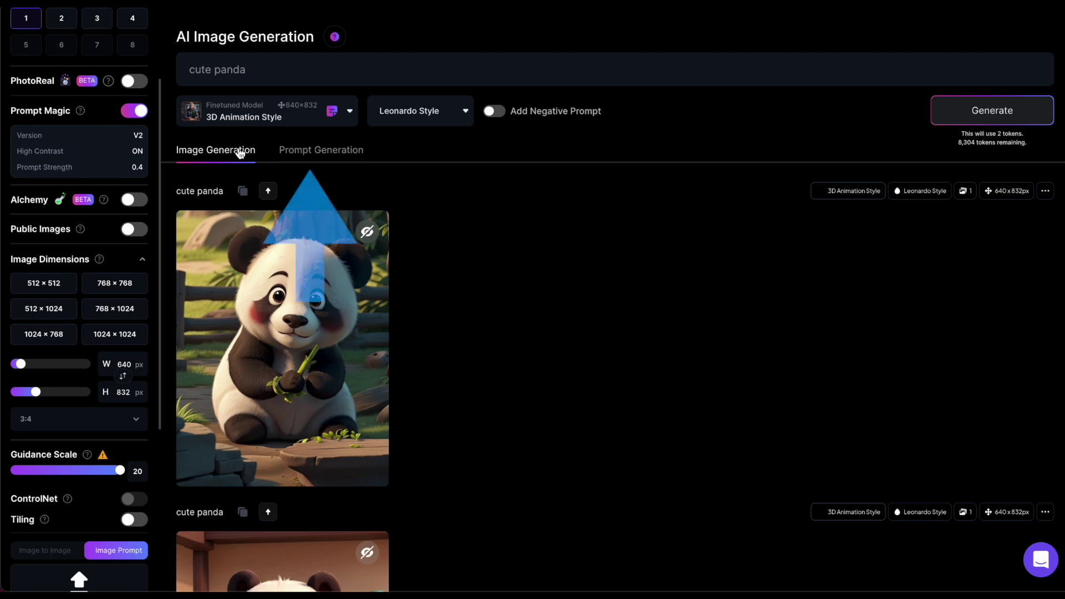
# Step: Expand the basic idea 'cute panda' into two prompt ideas with Ideate
pyautogui.click(322, 150)
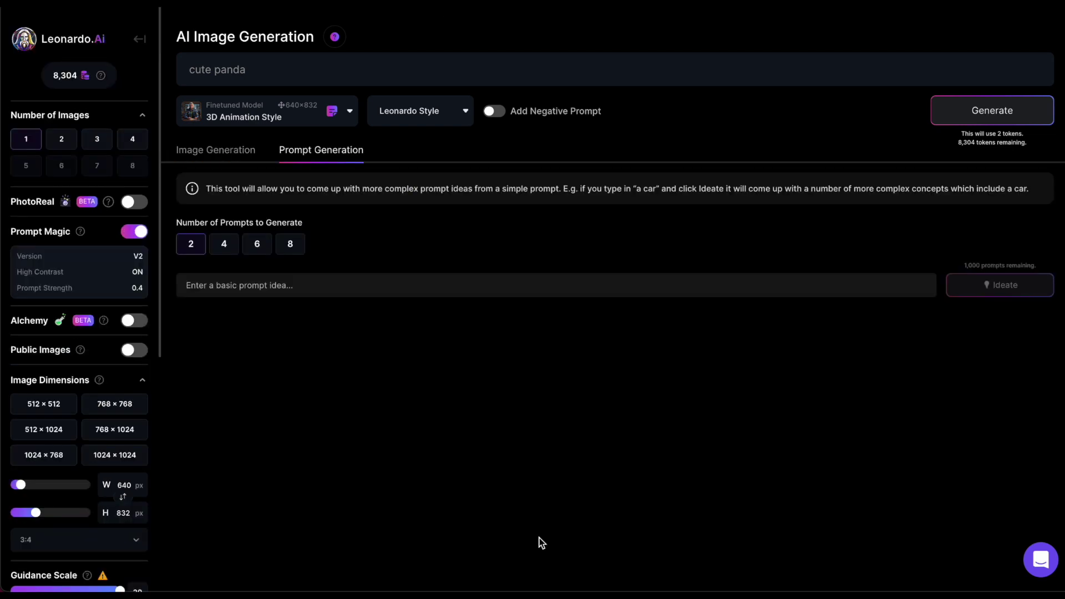
pyautogui.click(264, 283)
pyautogui.write('cute panda')
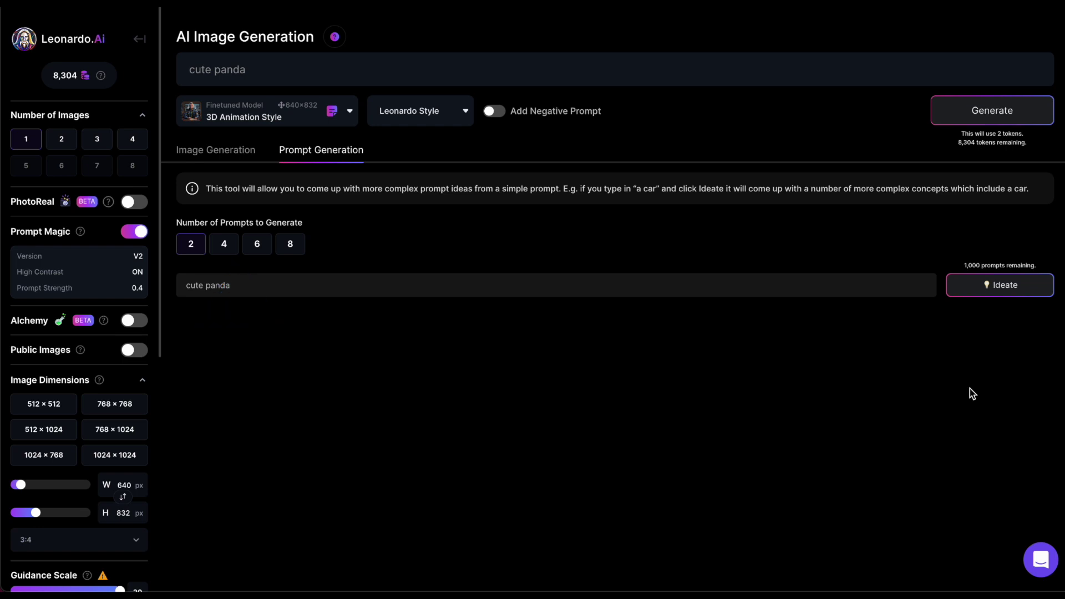
pyautogui.click(985, 287)
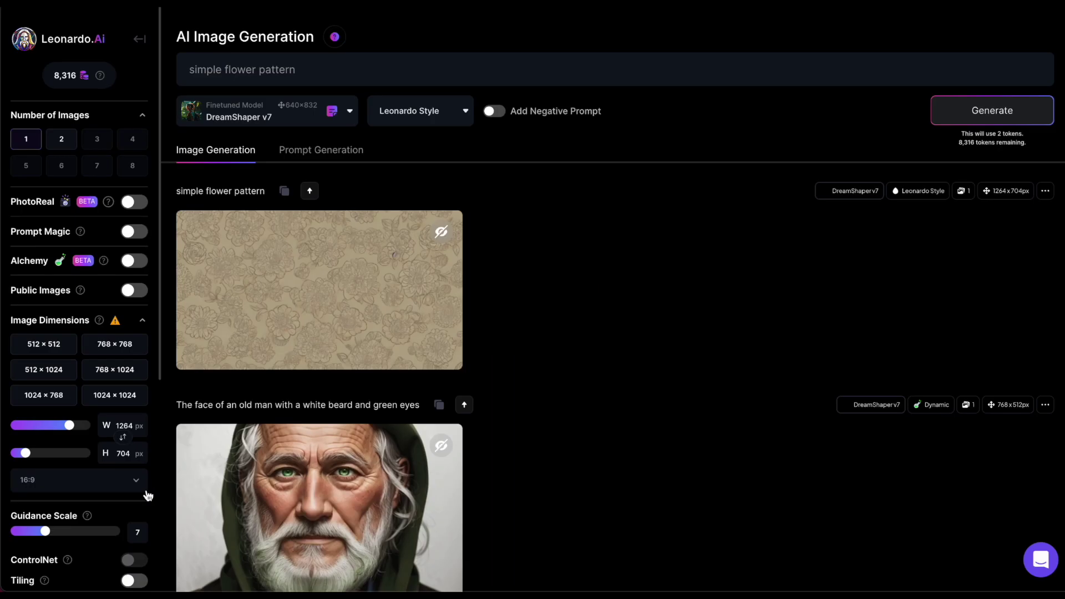
# Step: Scroll down the Home page to browse featured models and recent community creations
pyautogui.scroll(-3, 147, 496)
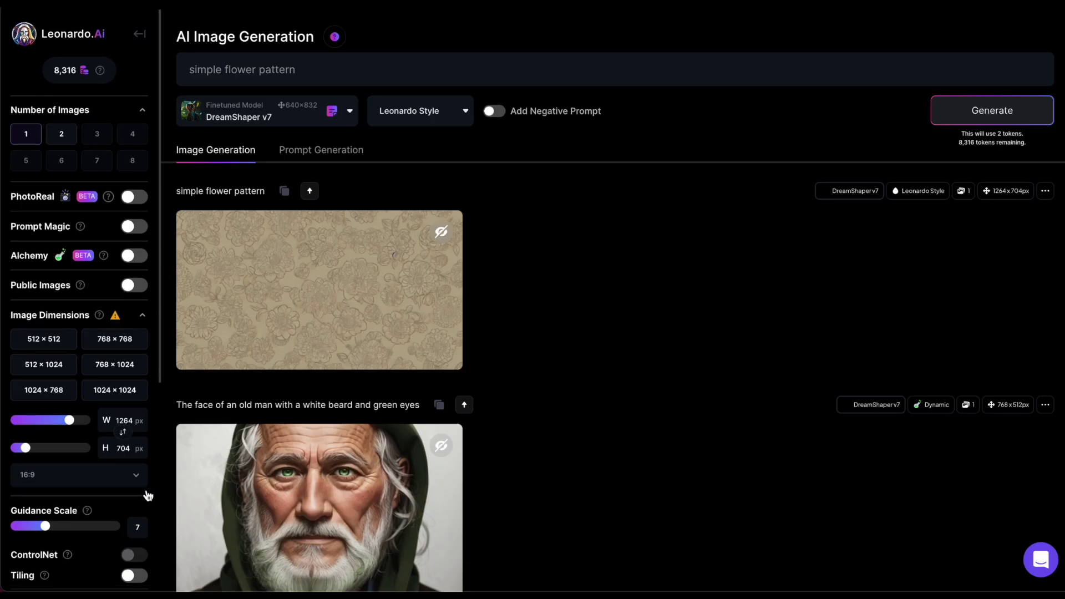
pyautogui.scroll(-1, 147, 496)
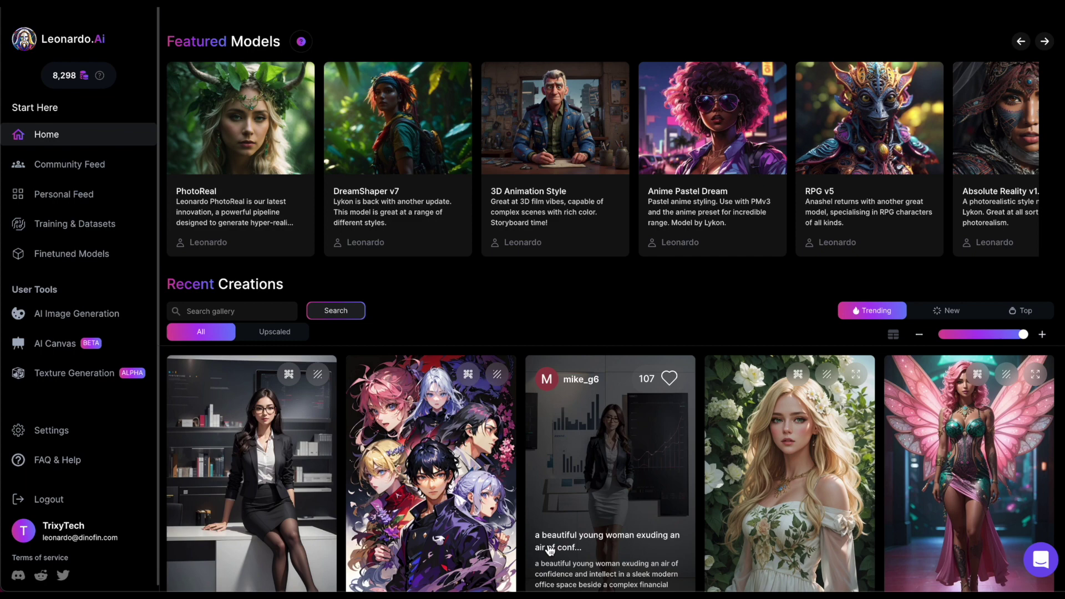
pyautogui.scroll(-5, 550, 550)
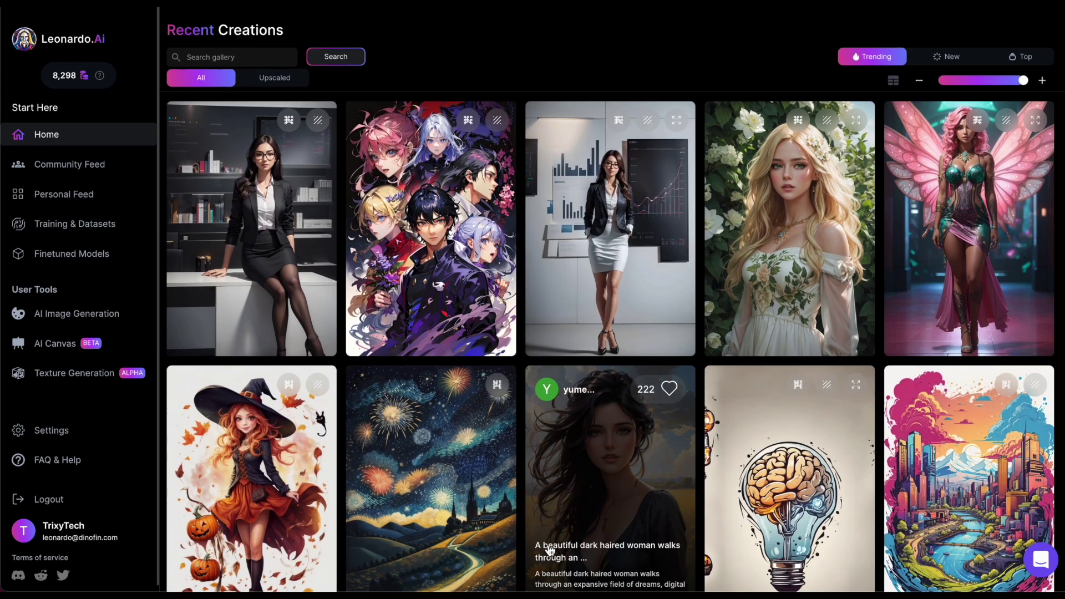
pyautogui.scroll(-5, 550, 549)
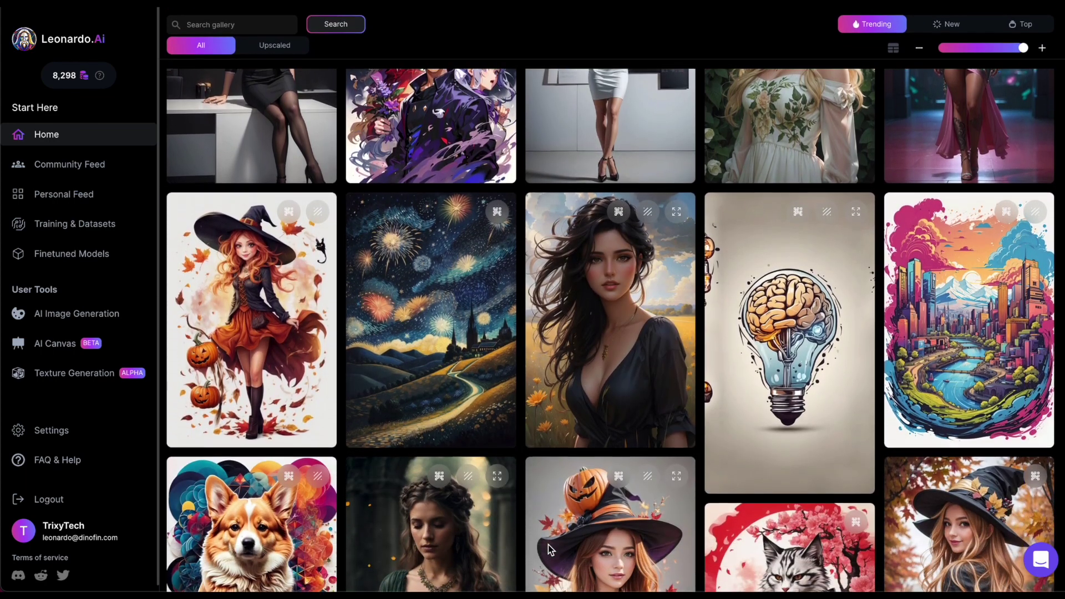
pyautogui.scroll(-3, 550, 549)
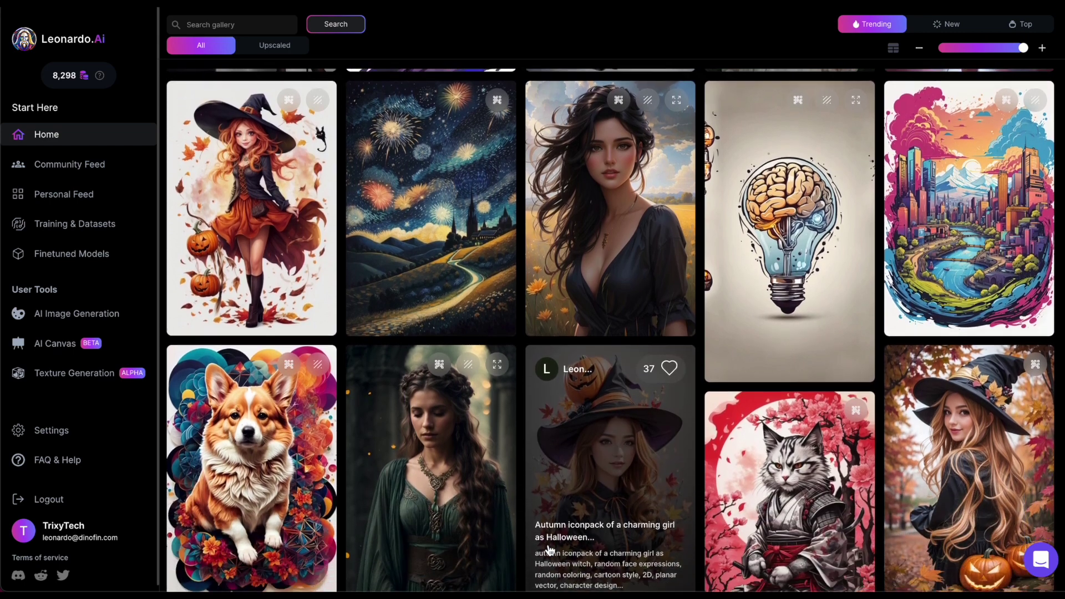
pyautogui.scroll(-4, 548, 549)
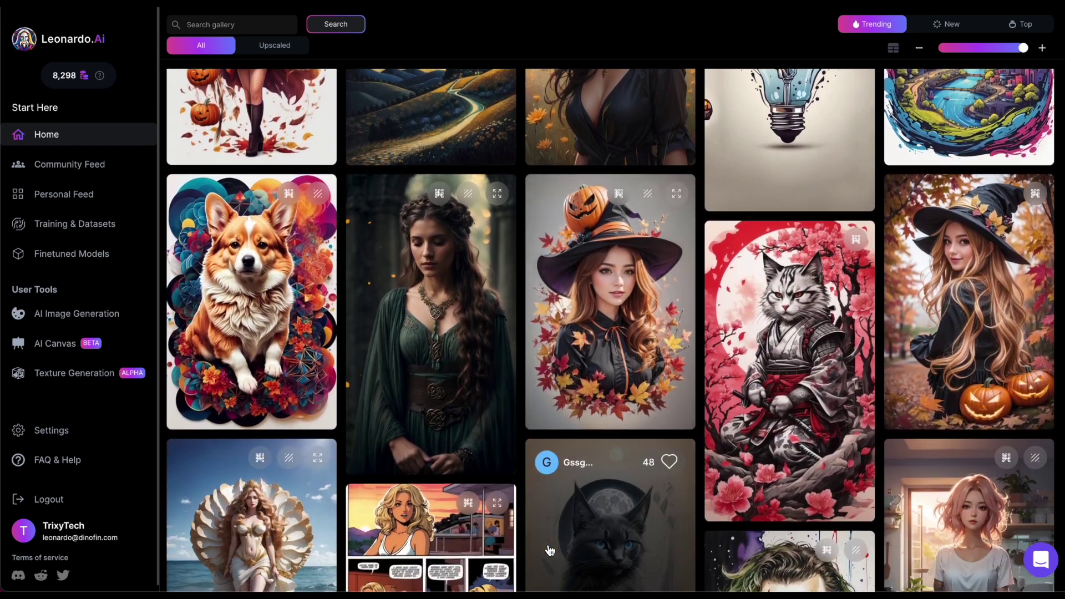
pyautogui.scroll(-6, 548, 545)
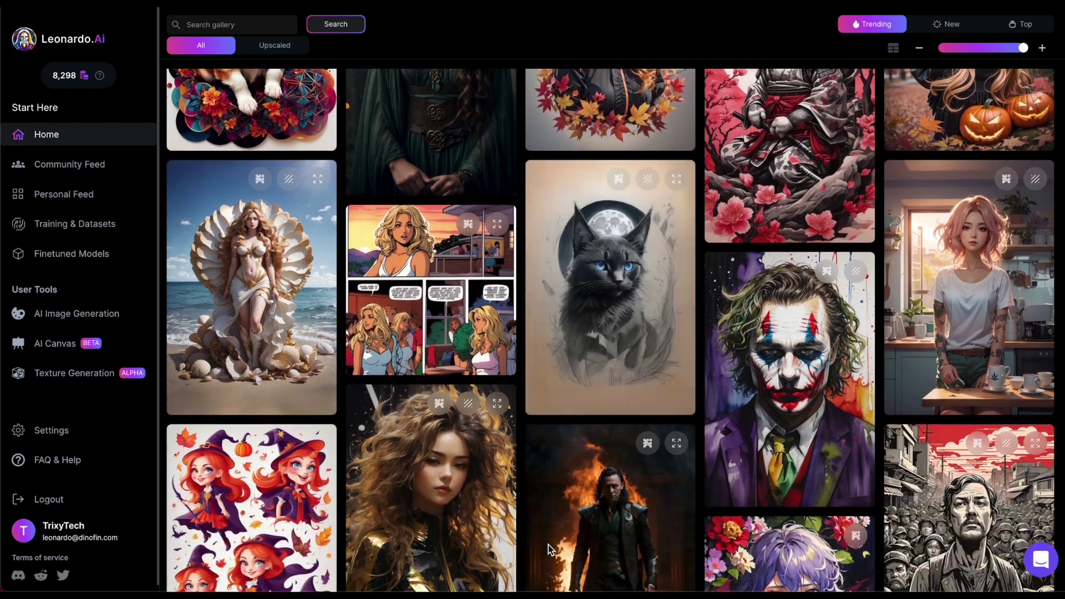
pyautogui.scroll(-3, 548, 545)
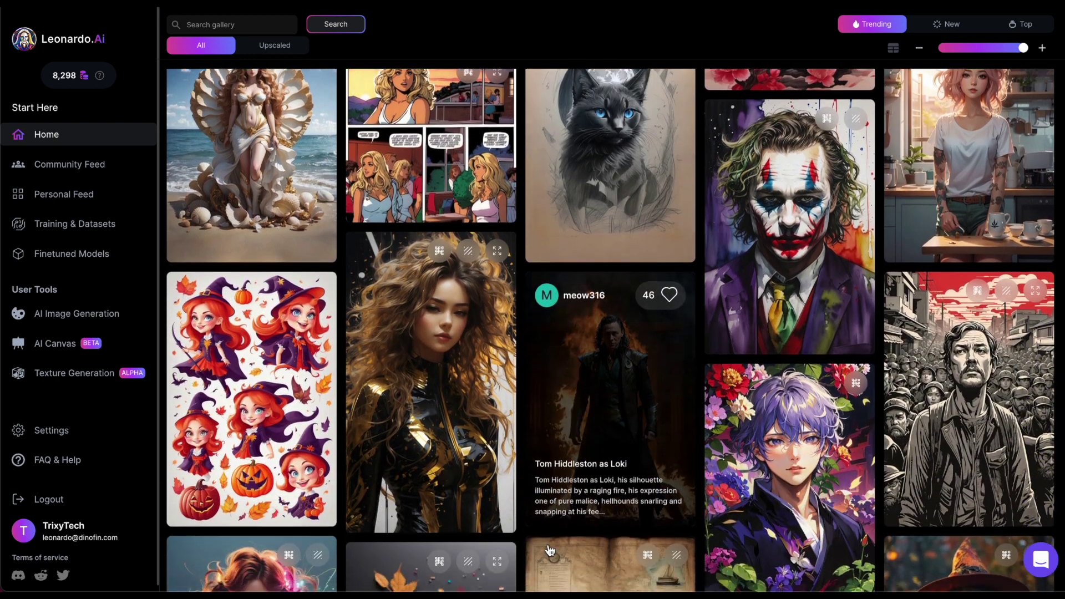
pyautogui.scroll(-1, 550, 551)
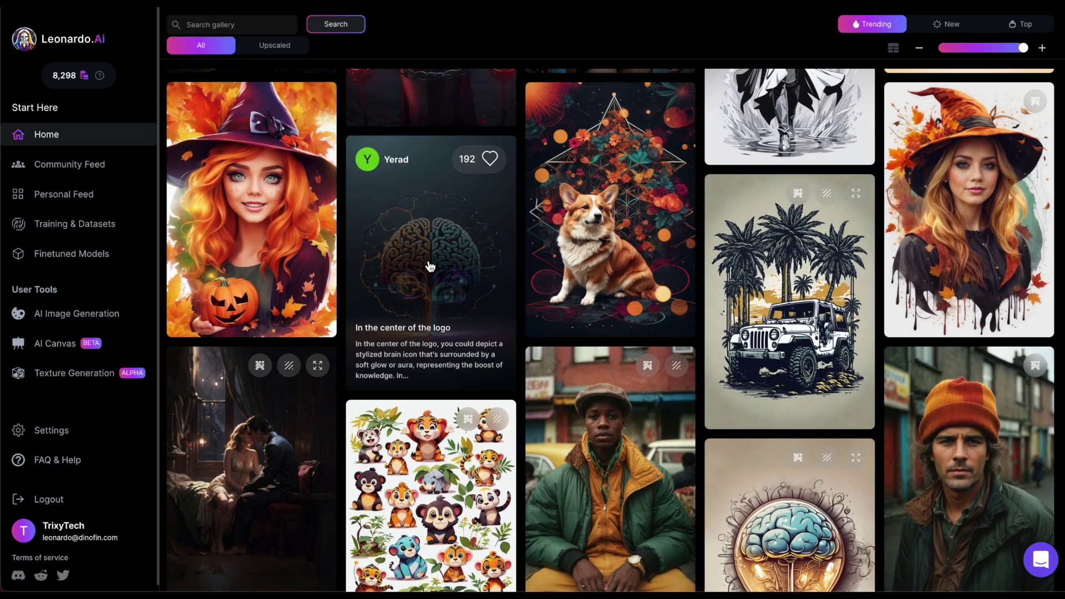
# Step: Send the brain-logo community image and its prompt to Image2Image as the init image
pyautogui.click(431, 266)
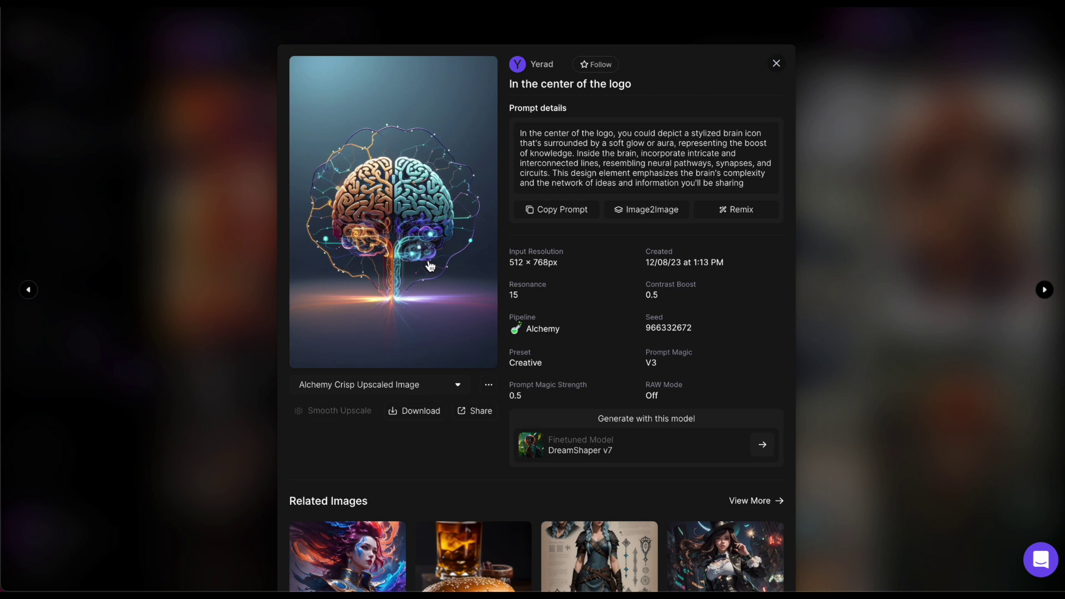
pyautogui.click(652, 209)
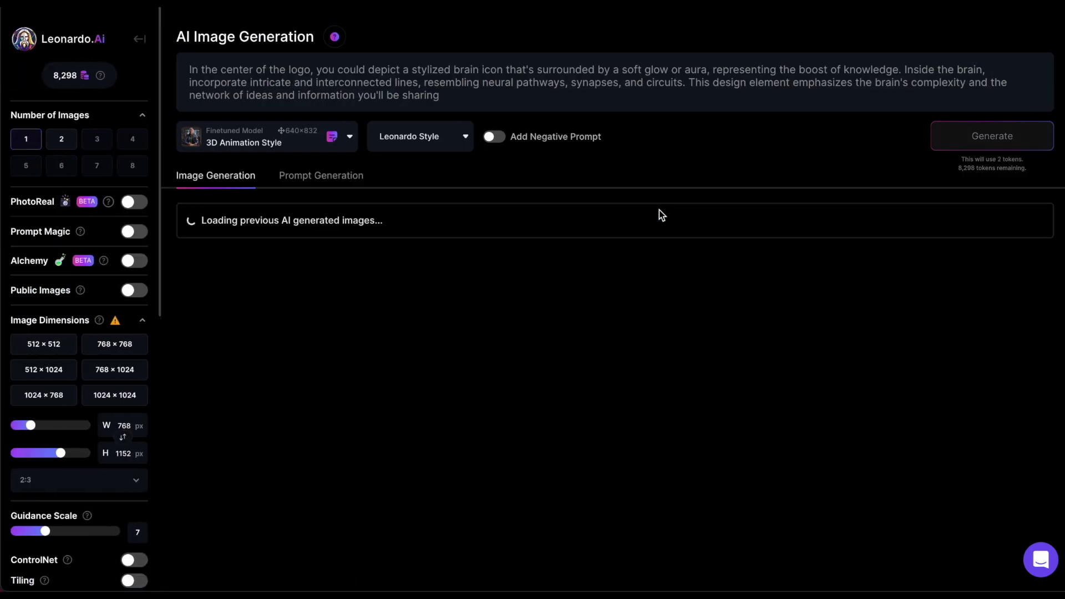
pyautogui.scroll(-10, 76, 438)
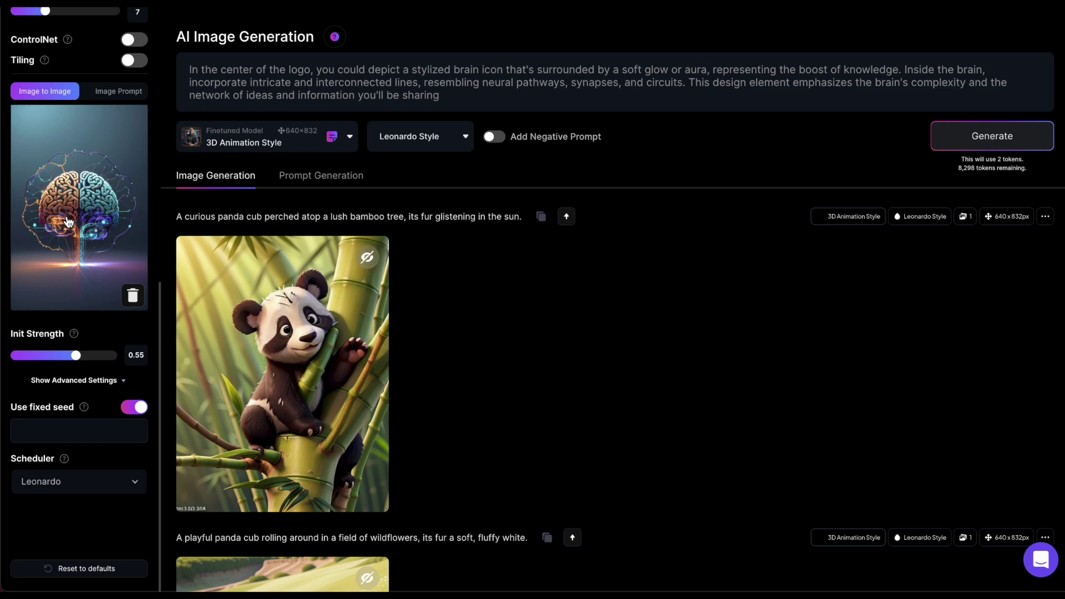
# Step: Generate brain-logo images at init strengths 0.2, 0.9 and about 0.45
pyautogui.moveTo(77, 357); pyautogui.dragTo(14, 361)
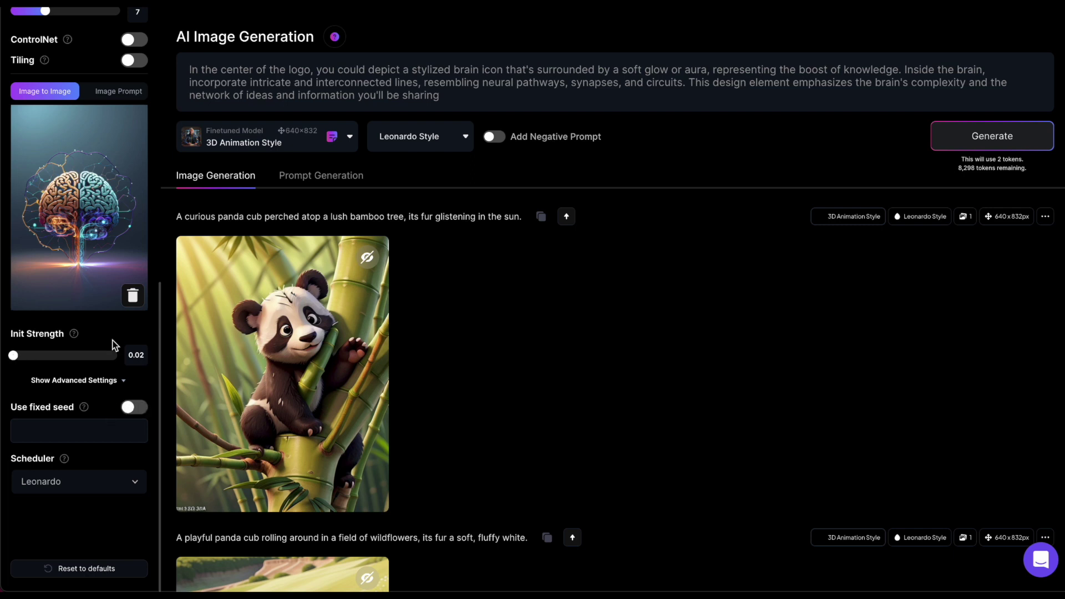
pyautogui.click(982, 134)
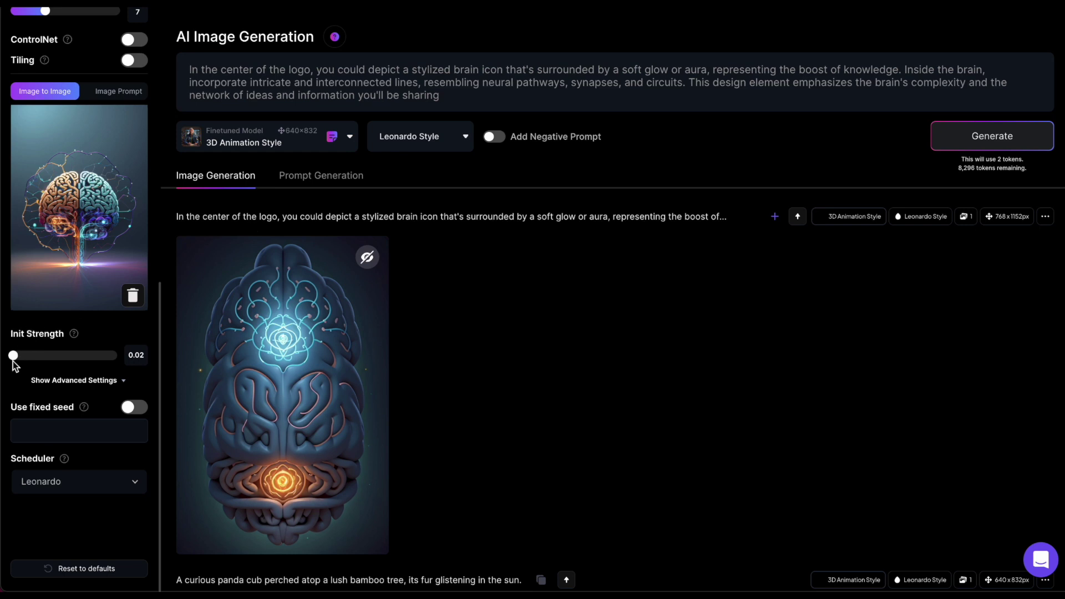
pyautogui.moveTo(11, 354); pyautogui.dragTo(120, 360)
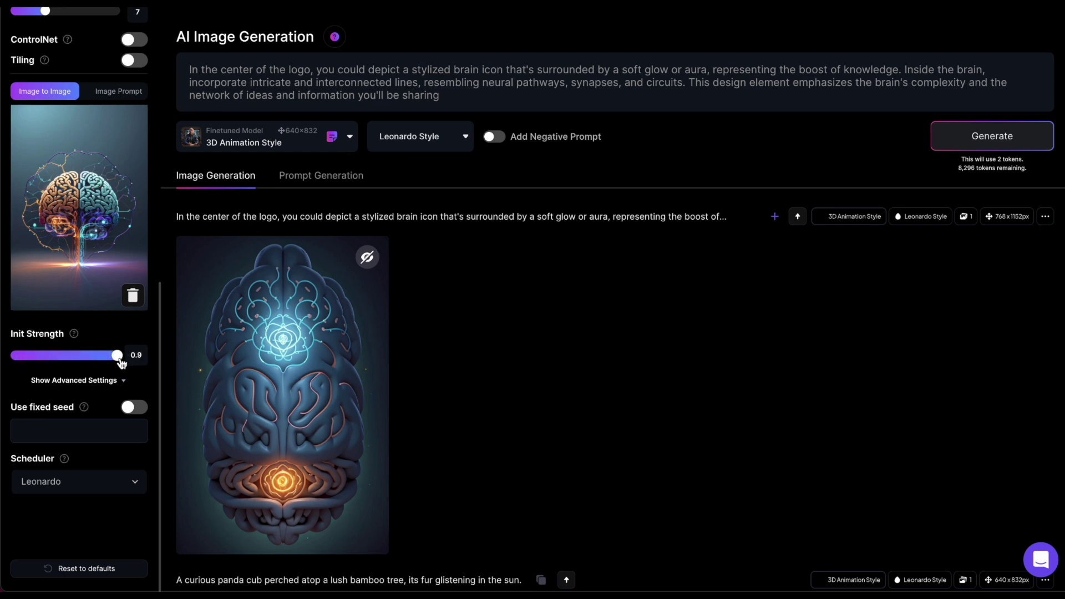
pyautogui.click(959, 138)
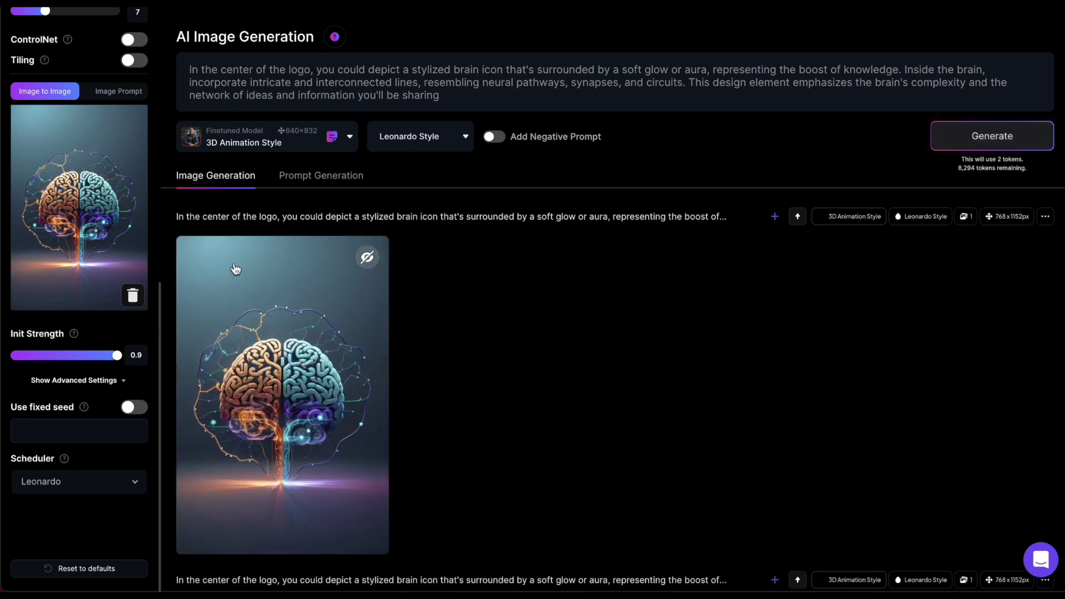
pyautogui.moveTo(74, 333)
pyautogui.moveTo(117, 355); pyautogui.dragTo(69, 357)
pyautogui.click(996, 142)
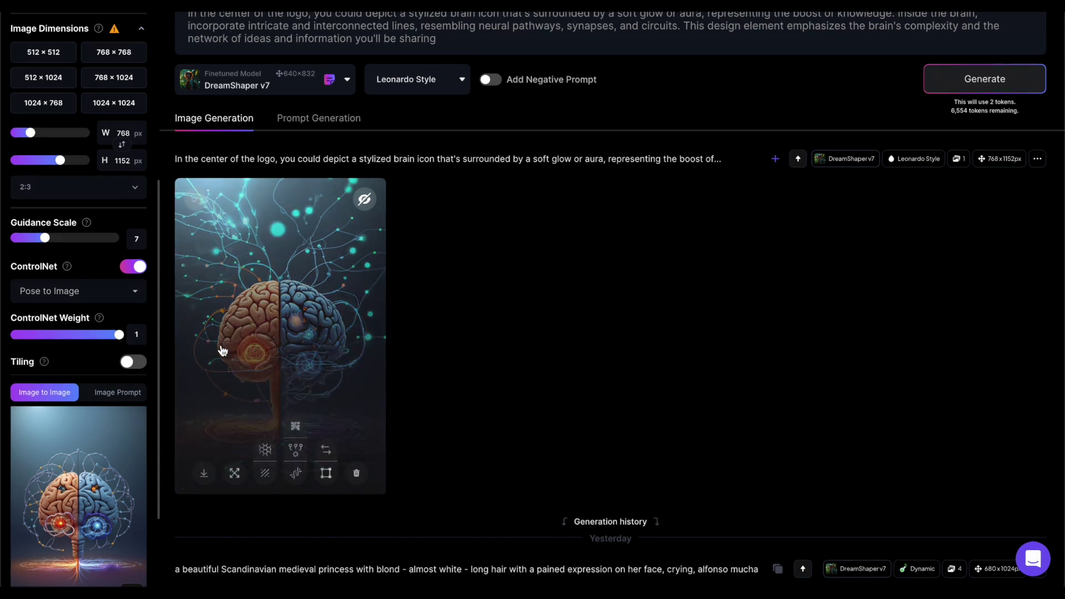
# Step: Look through the ControlNet mode dropdown to see the available modes
pyautogui.click(139, 295)
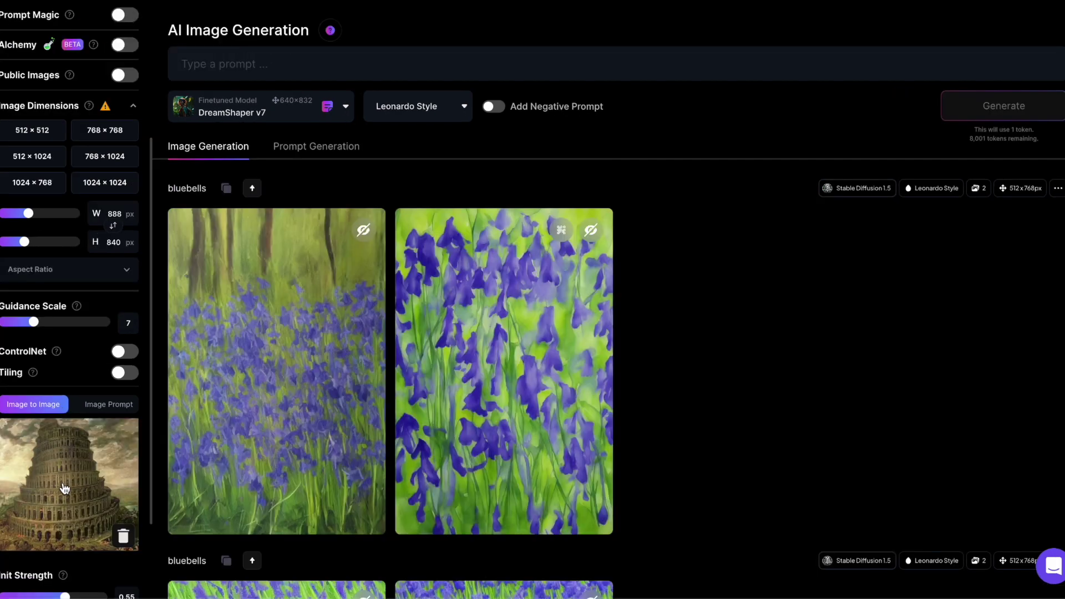
# Step: Turn on ControlNet and set its mode to Depth to Image
pyautogui.click(127, 352)
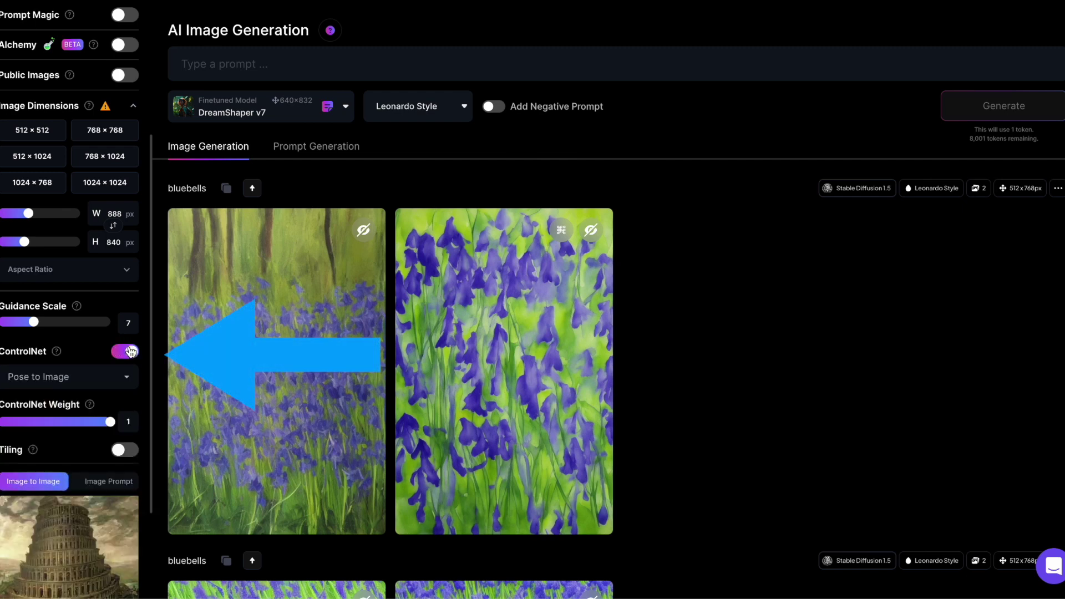
pyautogui.click(91, 383)
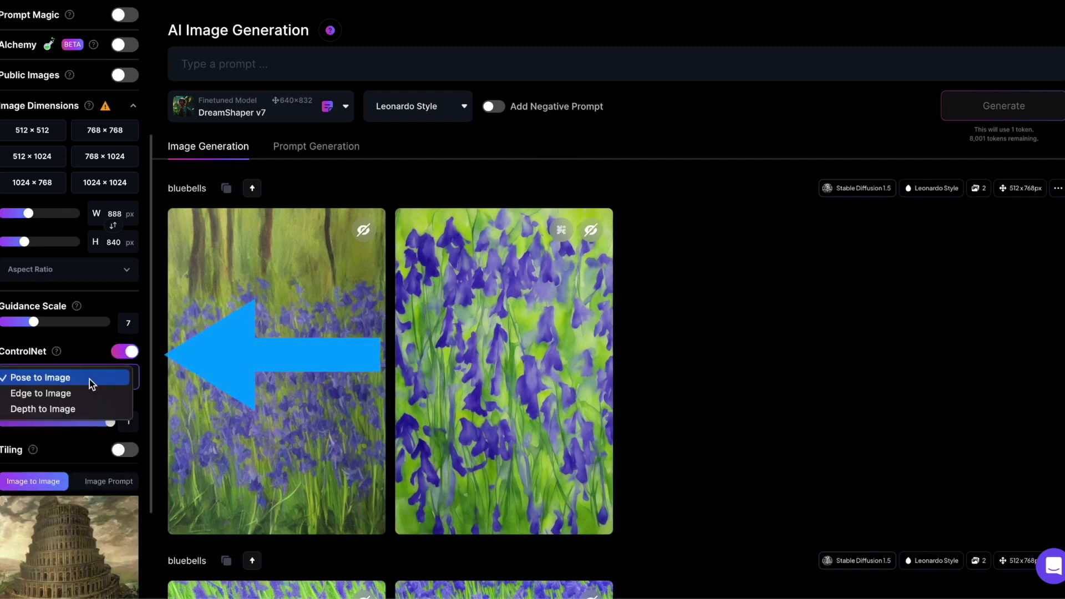
pyautogui.click(72, 409)
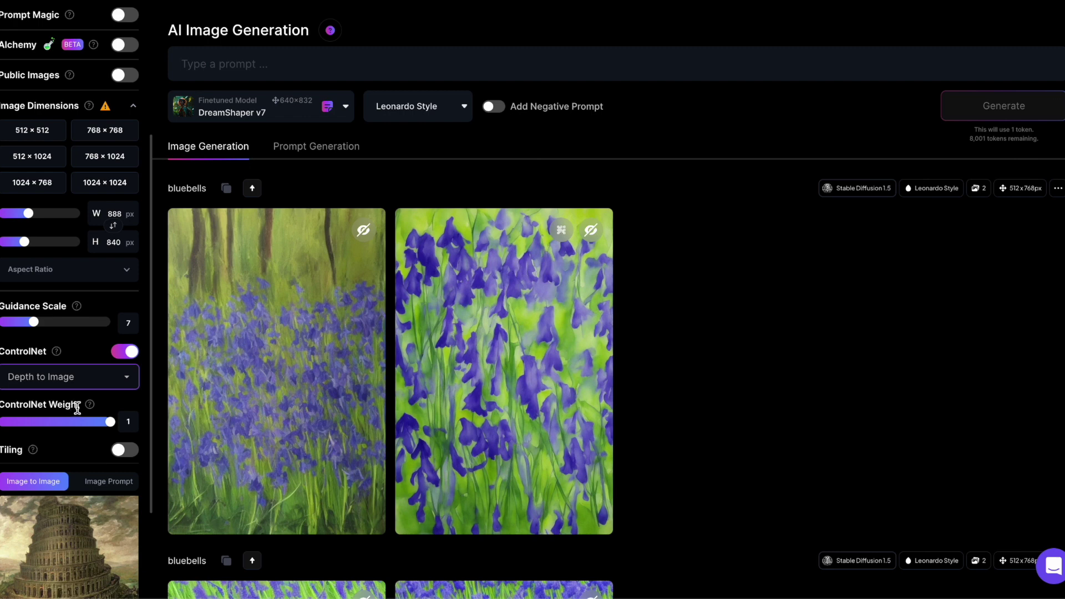
pyautogui.moveTo(91, 407)
pyautogui.scroll(-3, 76, 444)
# Step: Generate 'a beautiful colorful wedding cake with vibrant colors and fruit'
pyautogui.click(352, 64)
pyautogui.write('a beautiful colorful wedding cake with vibrant colors and fruit')
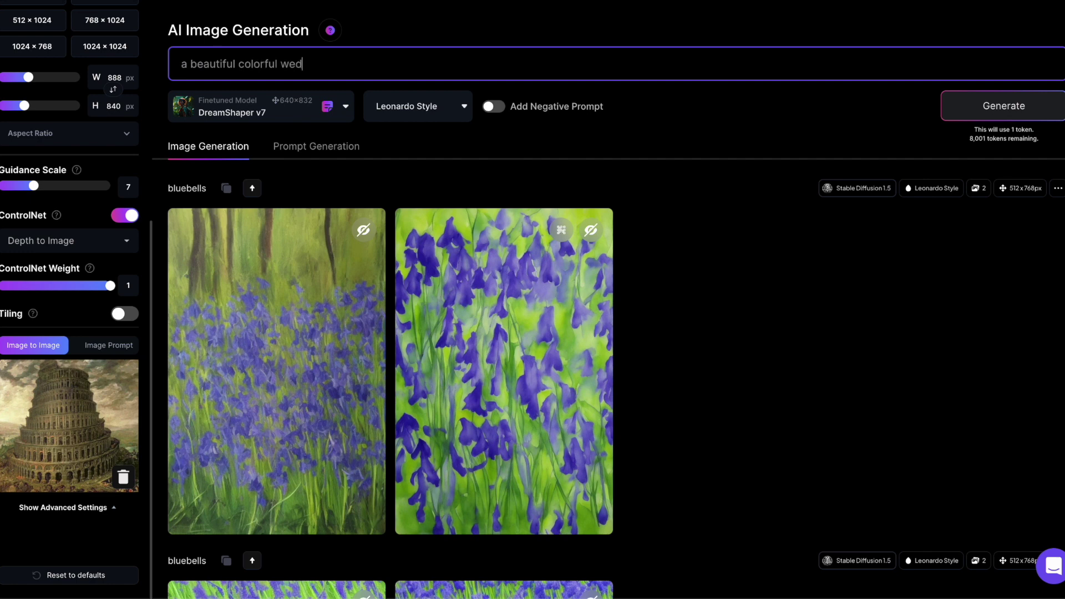
pyautogui.click(969, 101)
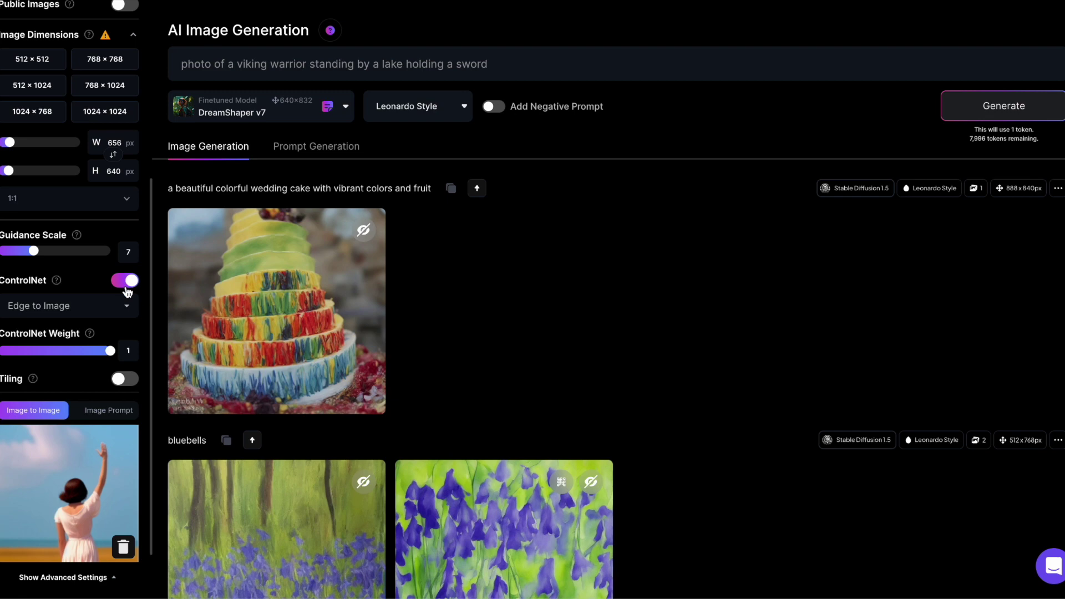
# Step: Generate the viking warrior with ControlNet Pose to Image and view the result enlarged
pyautogui.click(128, 309)
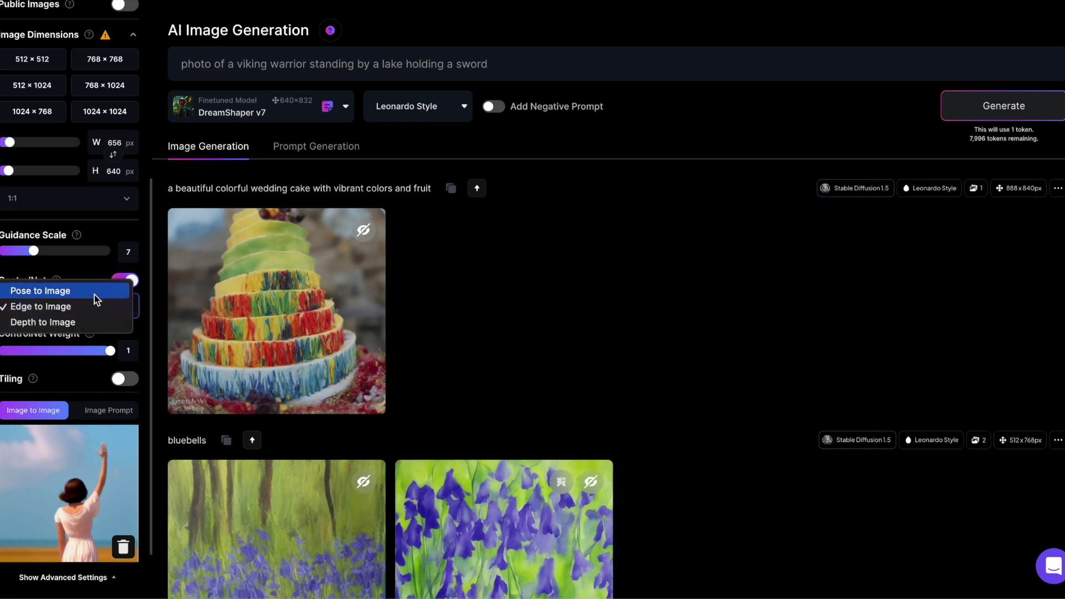
pyautogui.click(94, 298)
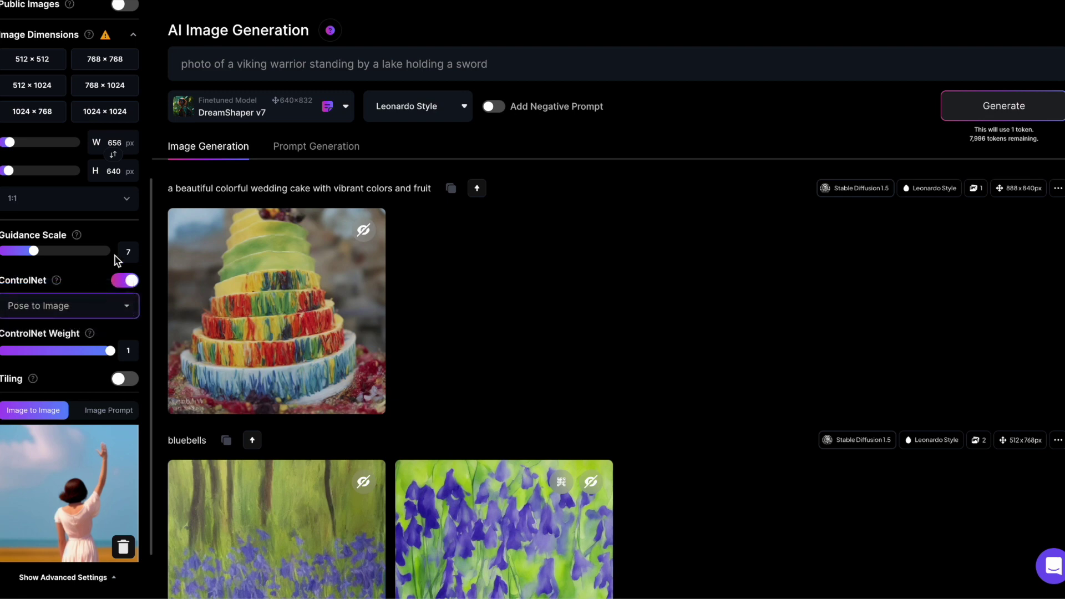
pyautogui.tripleClick(181, 66)
pyautogui.moveTo(180, 65); pyautogui.dragTo(278, 59)
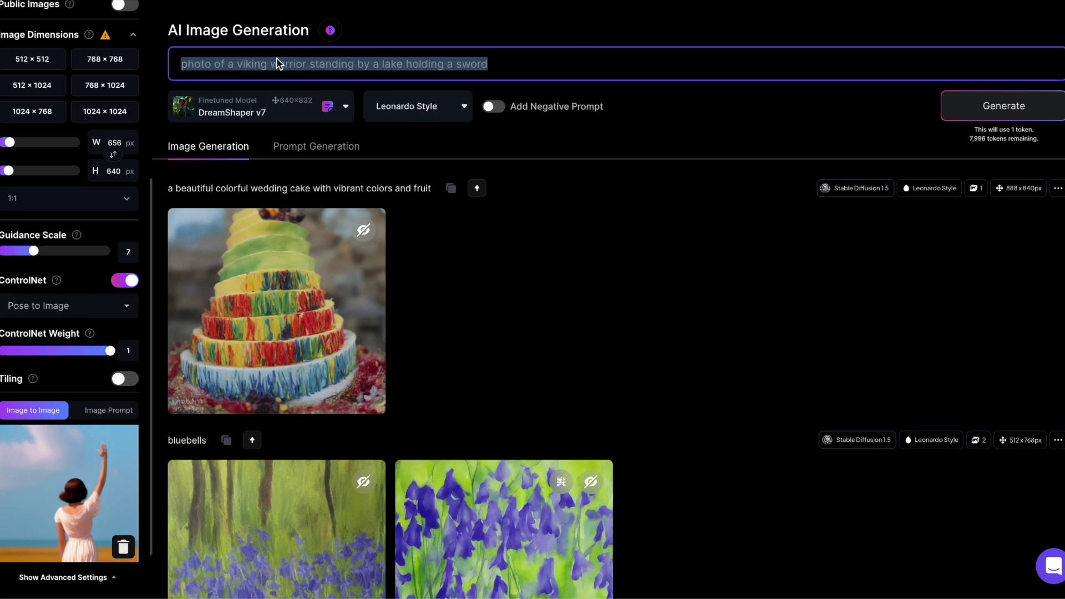
pyautogui.click(971, 106)
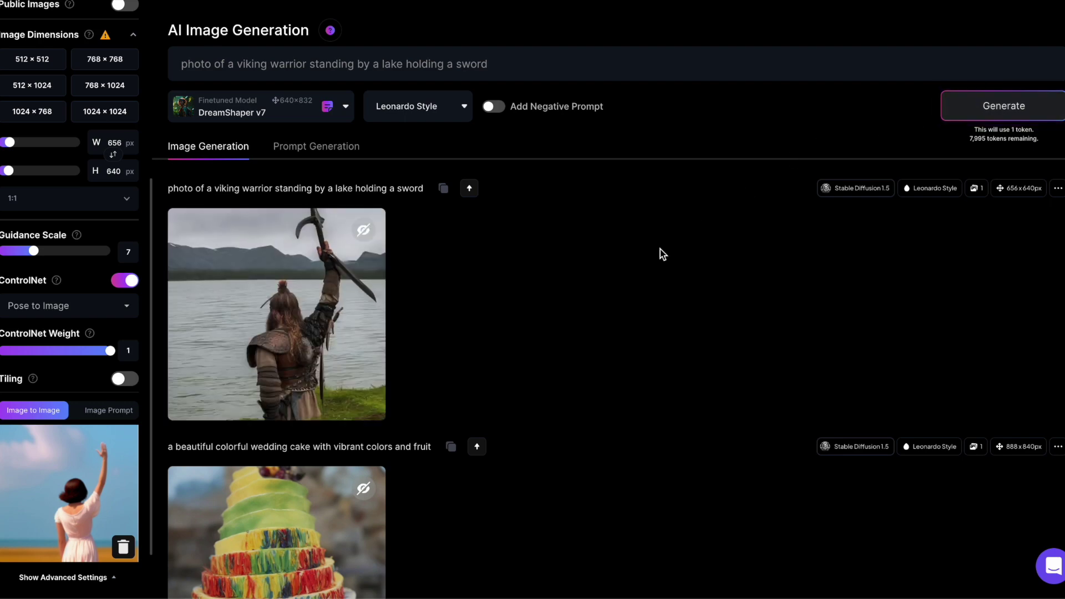
pyautogui.click(334, 323)
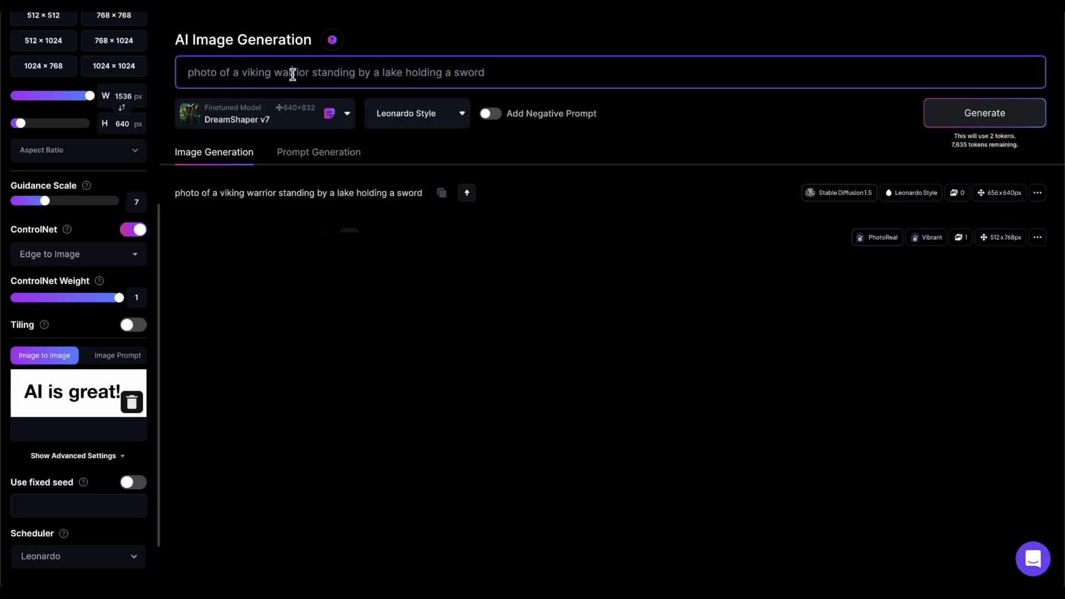
# Step: Replace the prompt with 'brick wall', generate, and view the resulting image enlarged
pyautogui.tripleClick(293, 74)
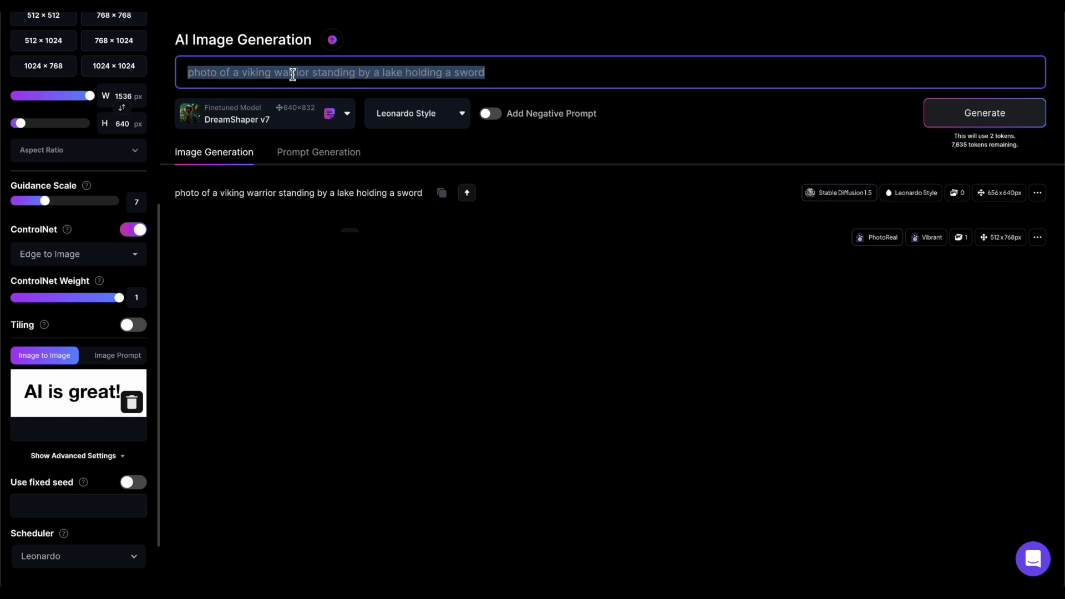
pyautogui.write('brick wall')
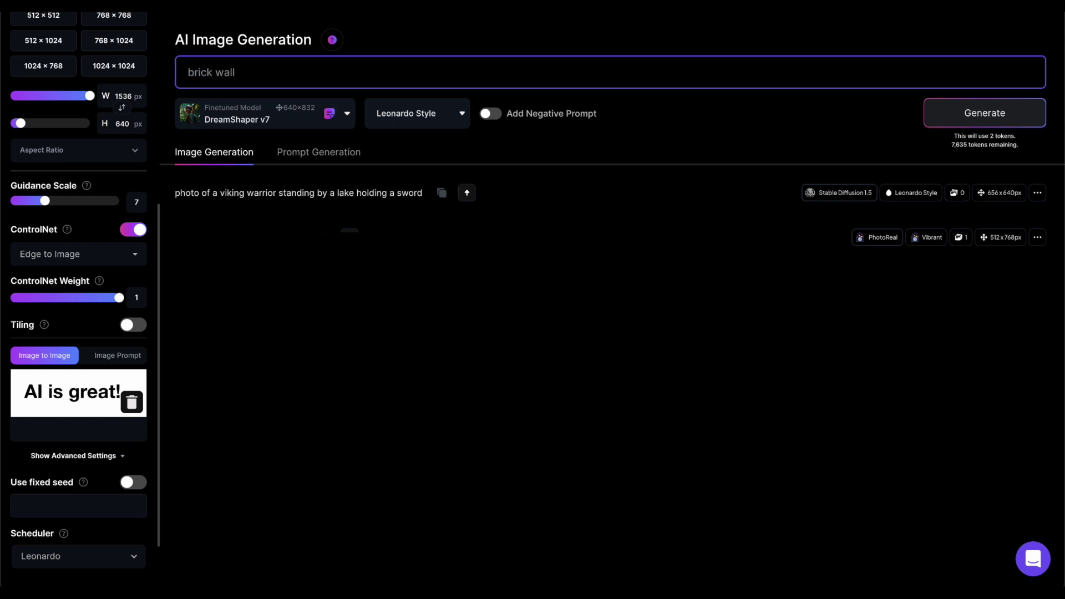
pyautogui.click(973, 113)
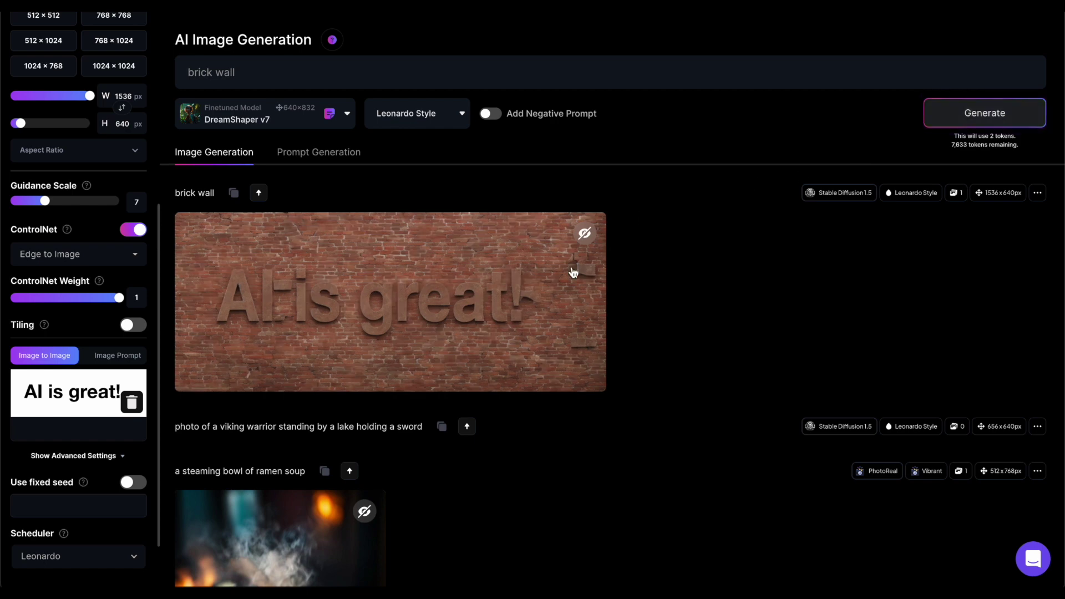
pyautogui.click(494, 300)
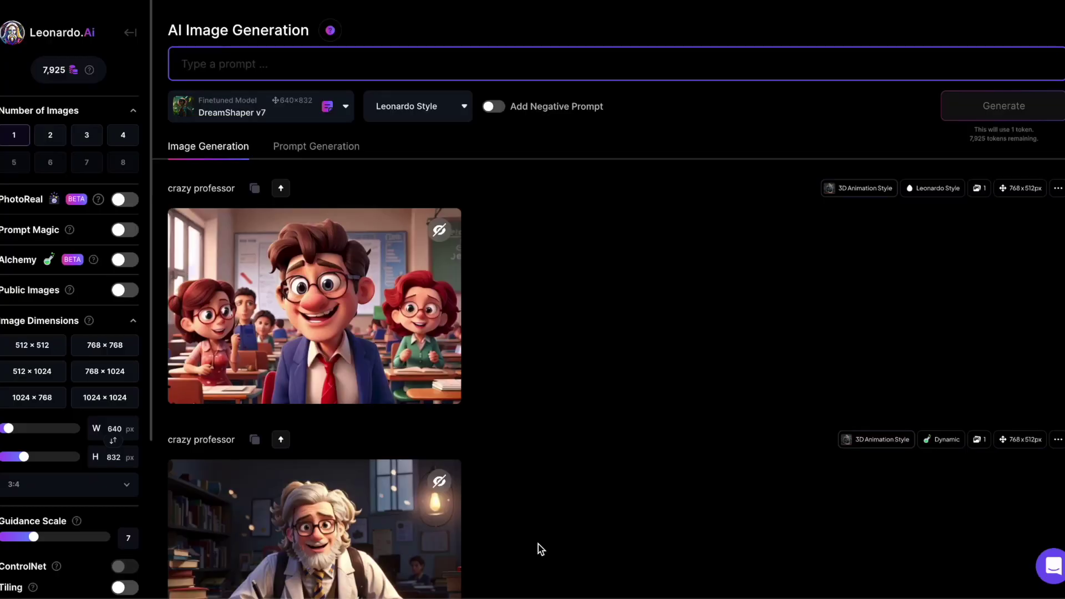
# Step: Reveal the advanced generation settings and switch the scheduler to DDIM
pyautogui.scroll(-3, 83, 425)
pyautogui.scroll(-1, 83, 430)
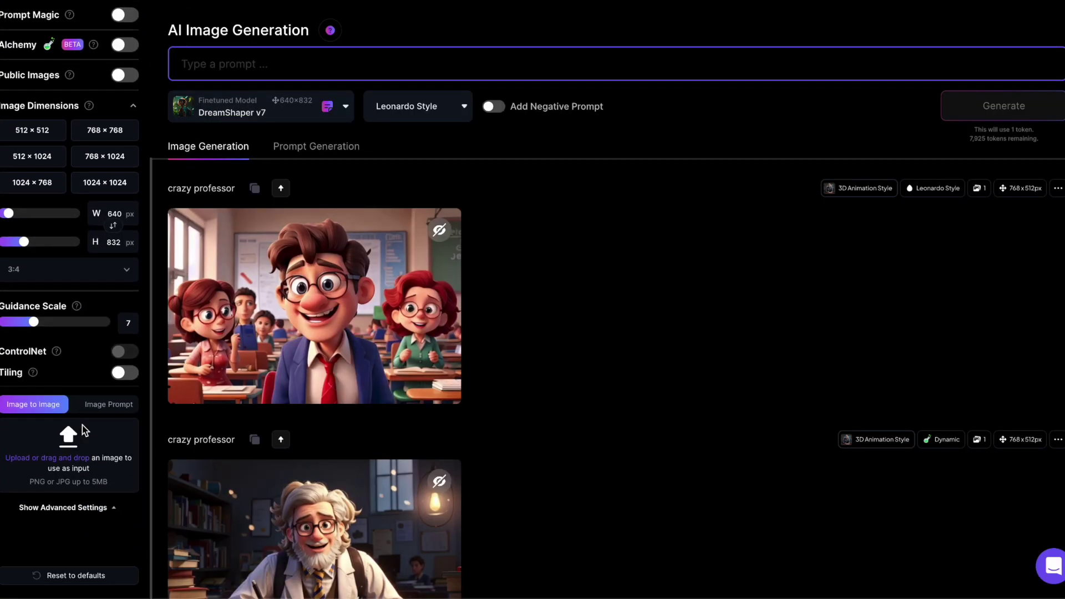
pyautogui.click(87, 510)
pyautogui.scroll(-2, 88, 511)
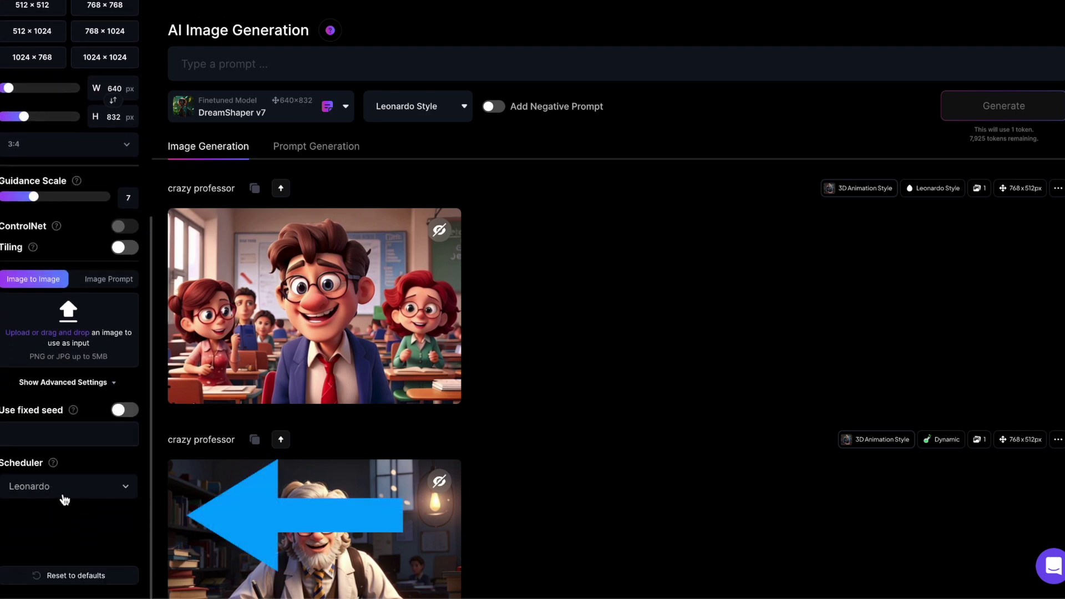
pyautogui.click(86, 491)
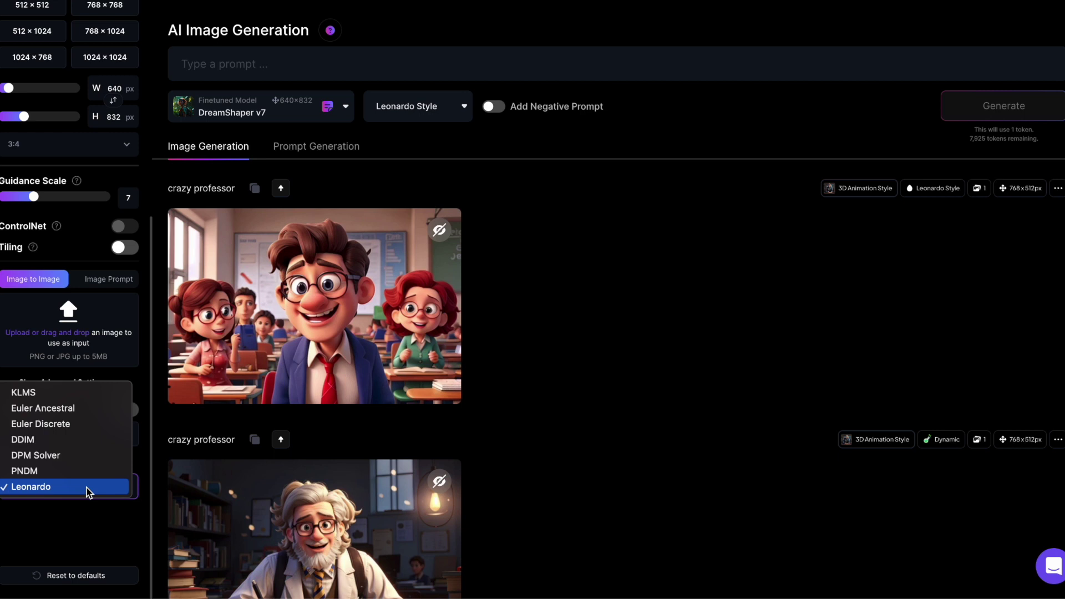
pyautogui.click(91, 442)
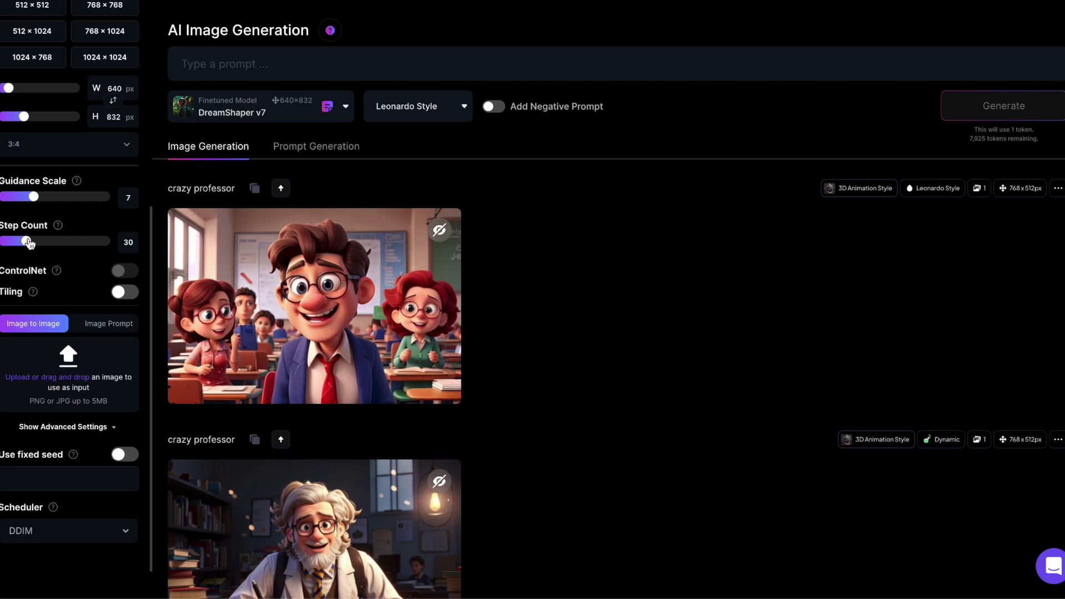
# Step: Raise the step count to 40, then set the scheduler back to Leonardo
pyautogui.moveTo(29, 244)
pyautogui.mouseDown()
pyautogui.moveTo(49, 246)
pyautogui.moveTo(26, 245)
pyautogui.mouseUp()
pyautogui.click(54, 532)
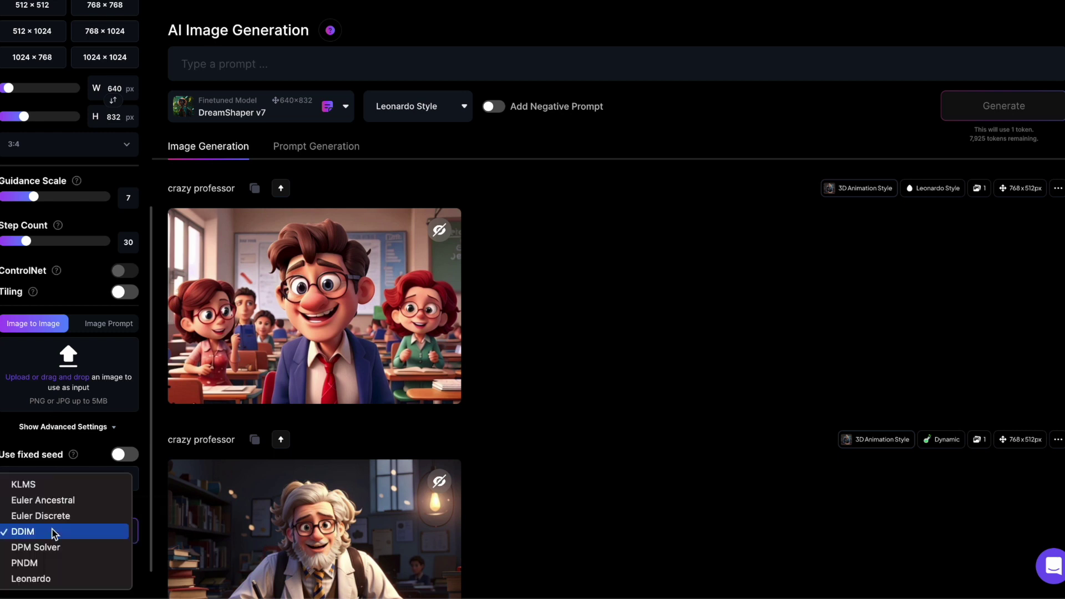
pyautogui.click(31, 579)
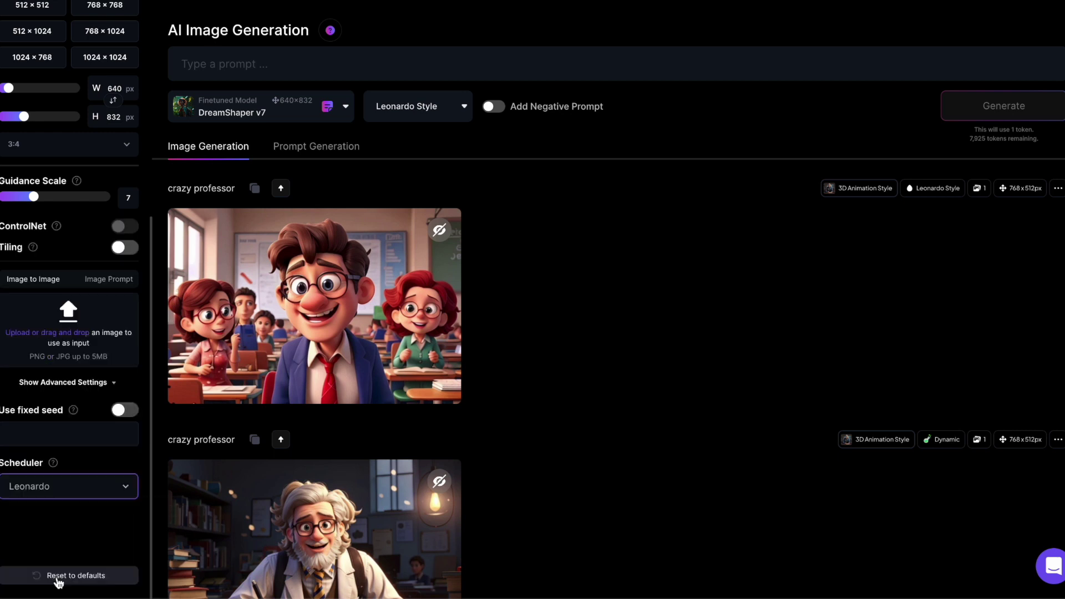
pyautogui.click(288, 66)
# Step: Generate 'a beautiful underwater scene with colorful fish' with the Leonardo scheduler and inspect it
pyautogui.write('a beautiful underwater scene ')
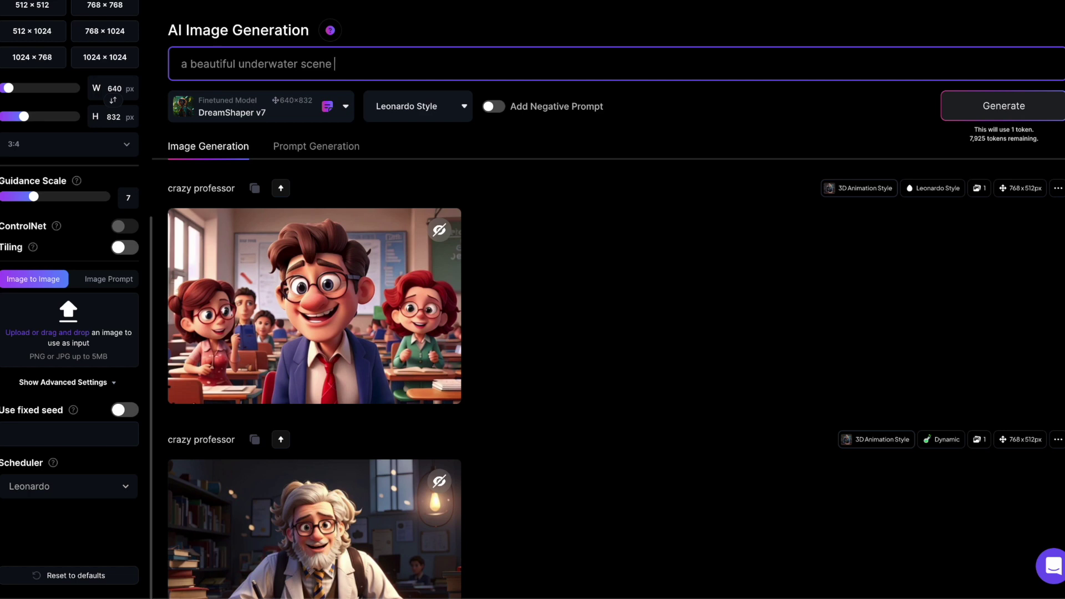
pyautogui.write('with colorful fisch')
pyautogui.click(974, 114)
pyautogui.press('Left')
pyautogui.press('BackSpace')
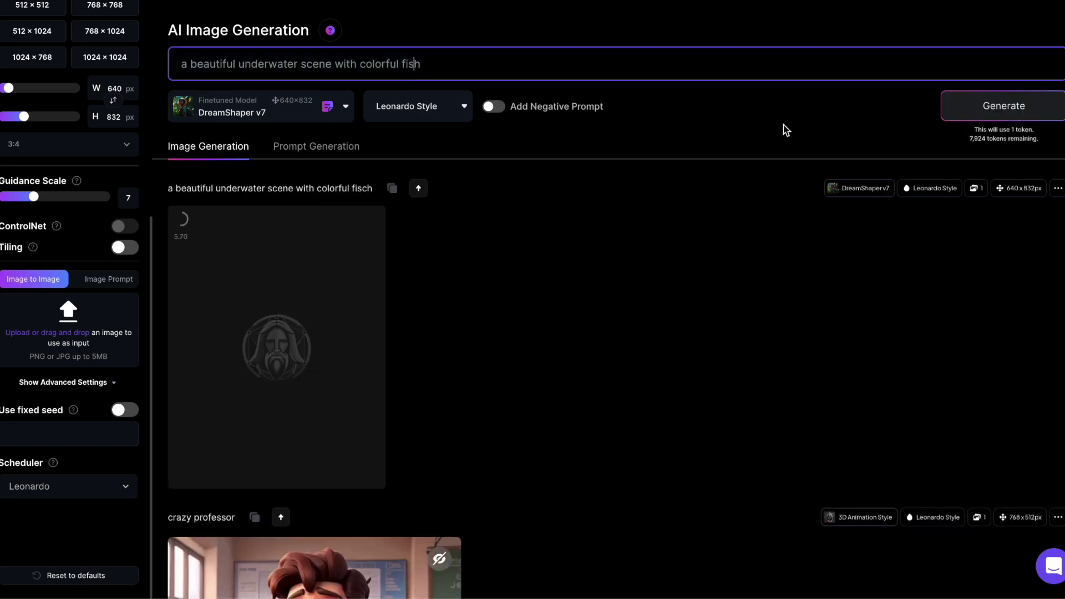
pyautogui.click(325, 309)
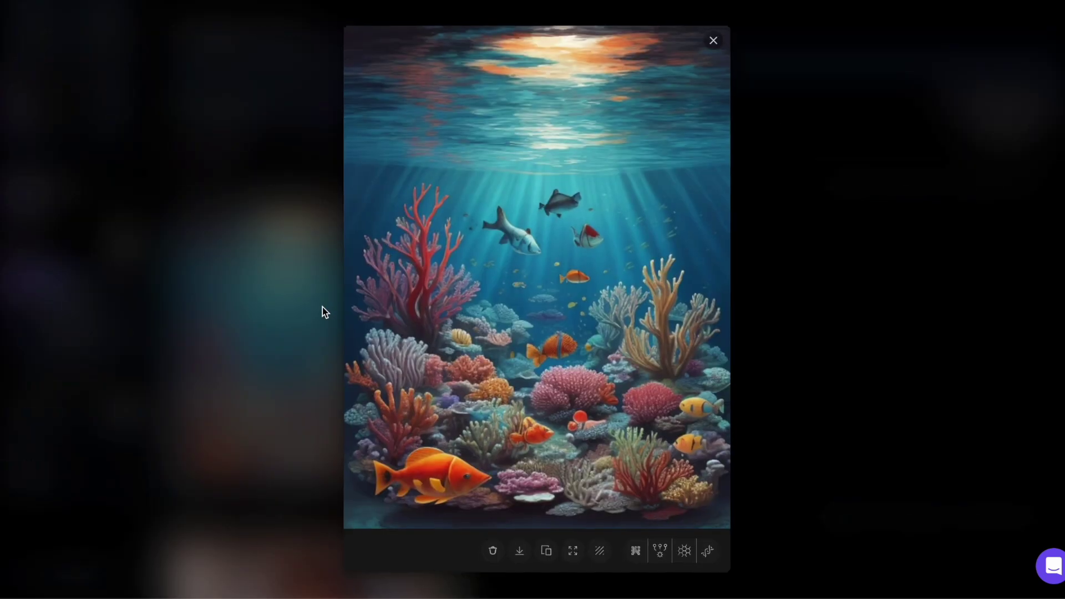
pyautogui.click(713, 40)
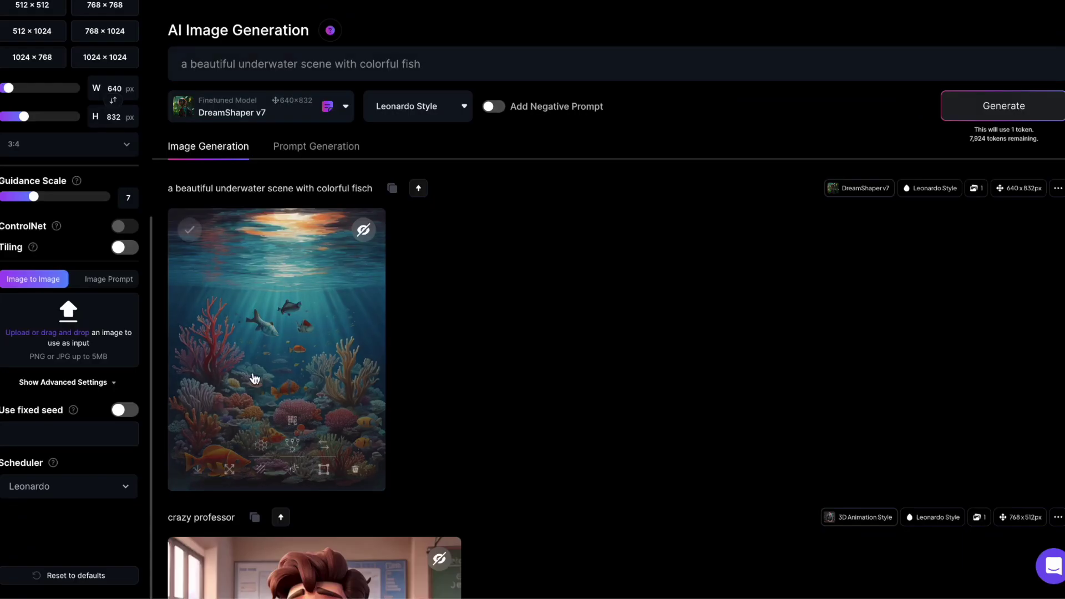
# Step: Regenerate the underwater scene with the DDIM scheduler and inspect the newer image
pyautogui.click(98, 487)
pyautogui.click(89, 442)
pyautogui.click(1018, 109)
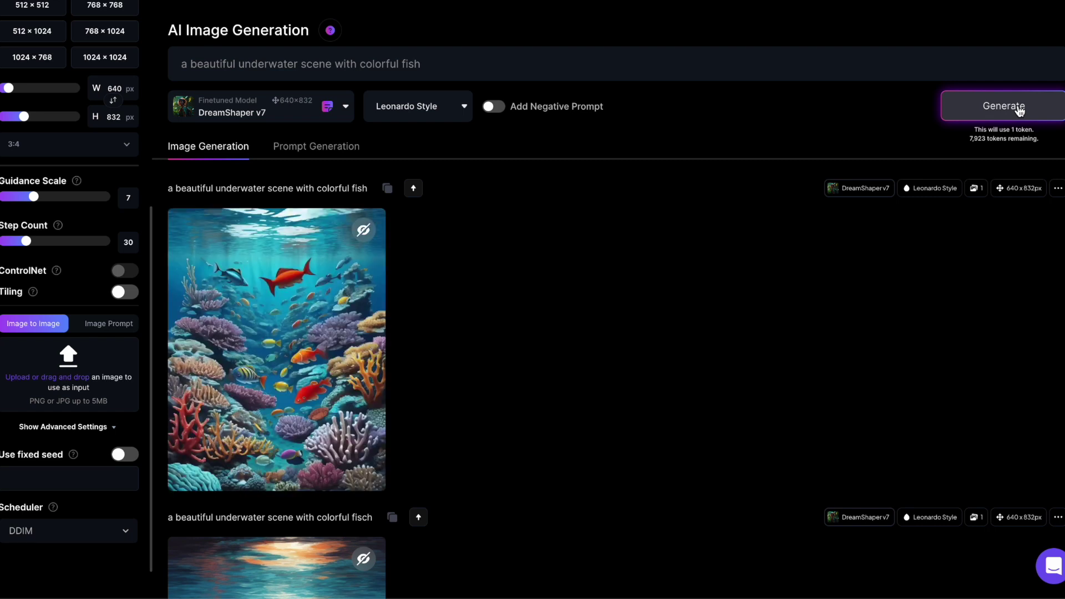
pyautogui.scroll(-4, 649, 334)
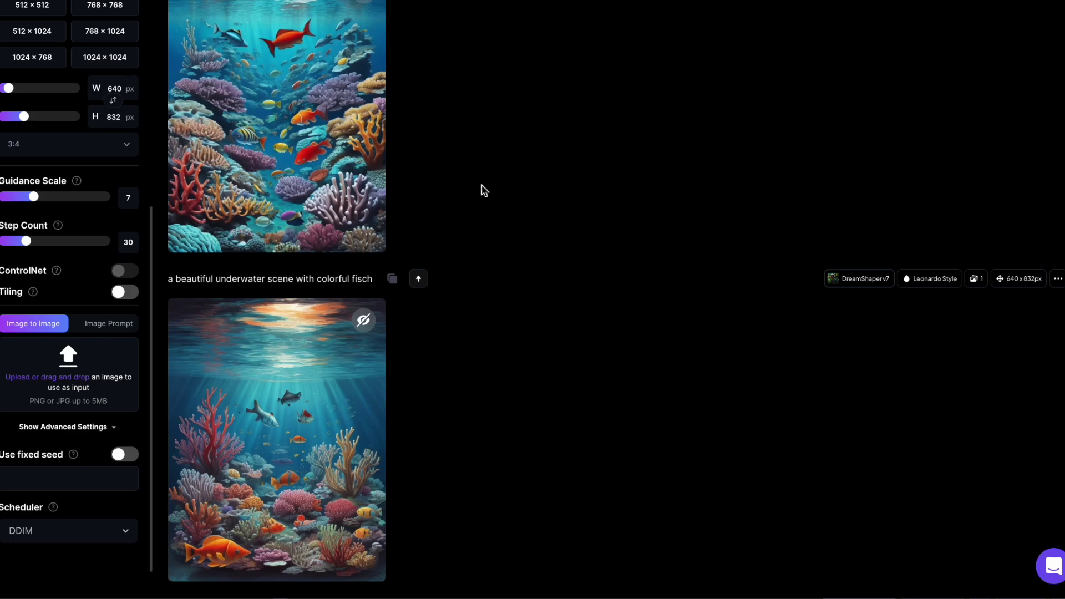
pyautogui.click(311, 149)
pyautogui.click(718, 44)
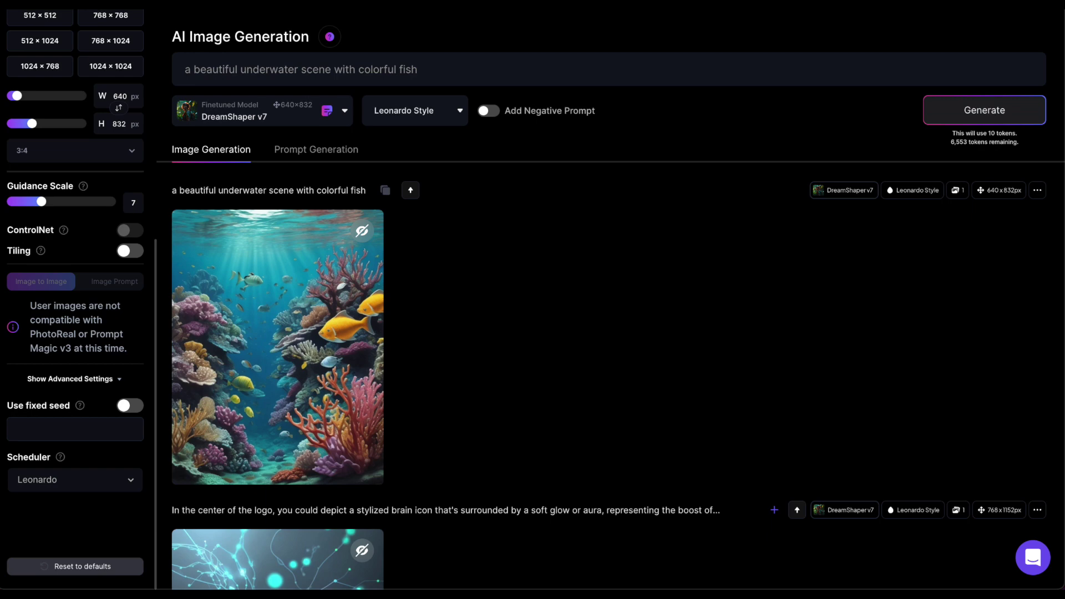
# Step: Generate the ramen image, preview it enlarged, then append 'on a white surface' to the prompt
pyautogui.click(1015, 109)
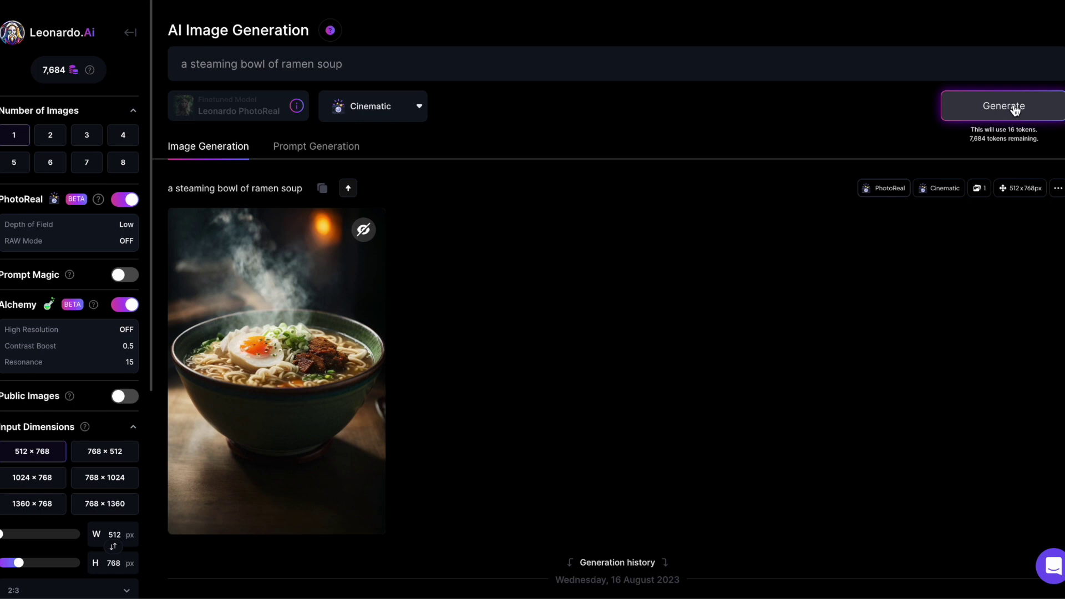
pyautogui.click(281, 343)
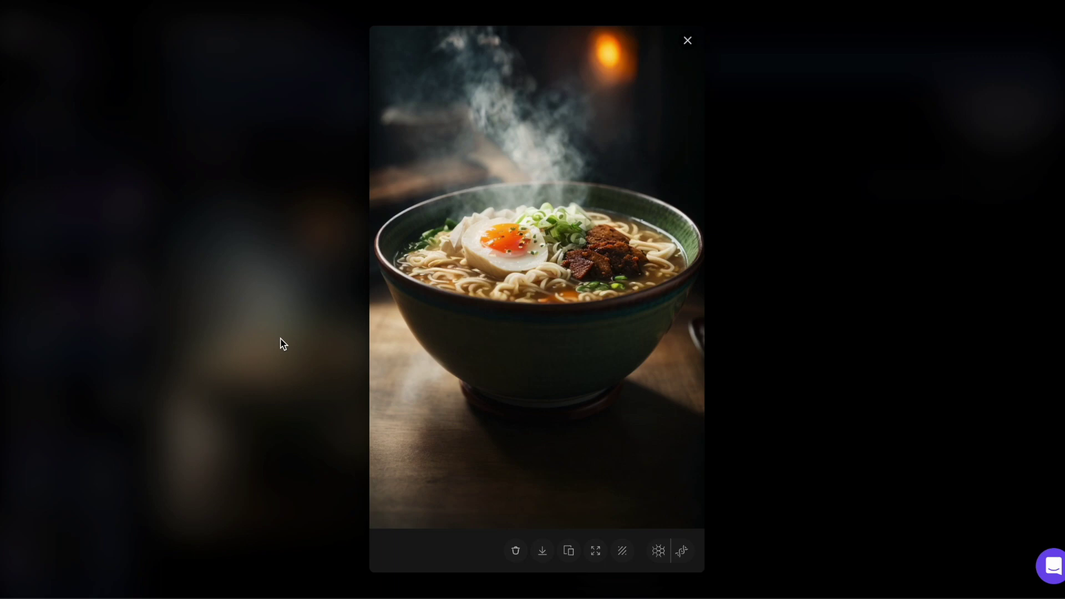
pyautogui.click(687, 41)
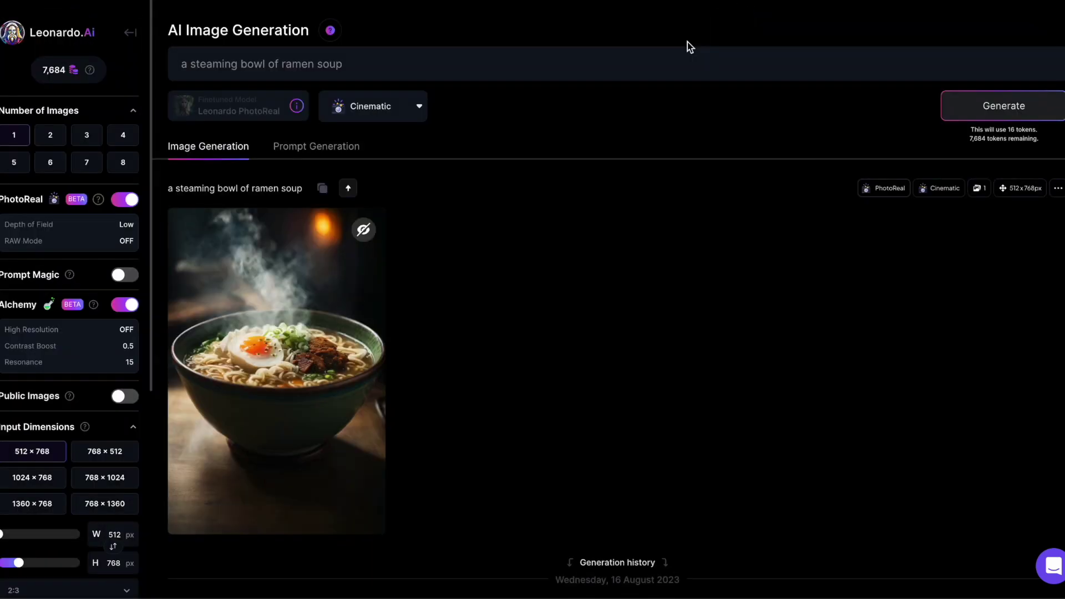
pyautogui.click(688, 53)
pyautogui.write('on a white surface')
# Step: Copy the ramen seed 661187072 into Advanced Settings' seed box and enable Use fixed seed
pyautogui.click(1058, 188)
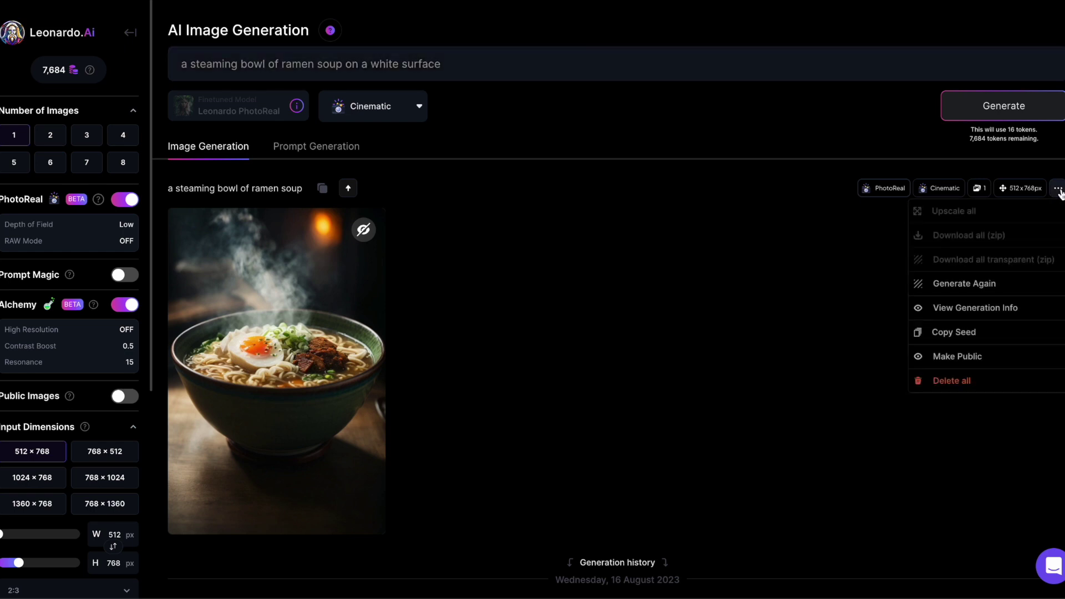
pyautogui.click(955, 335)
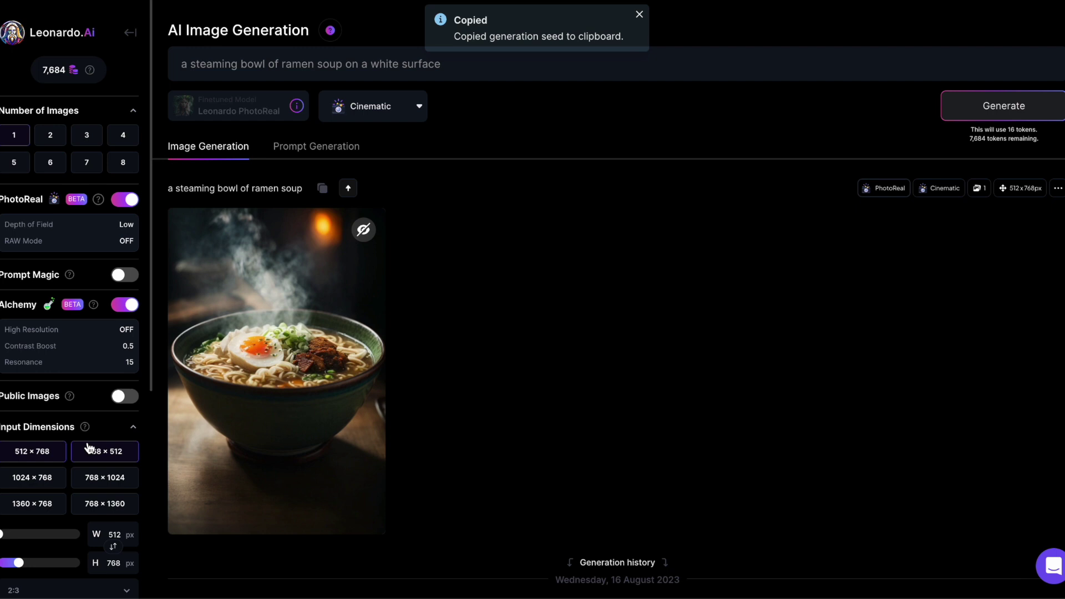
pyautogui.scroll(-5, 89, 447)
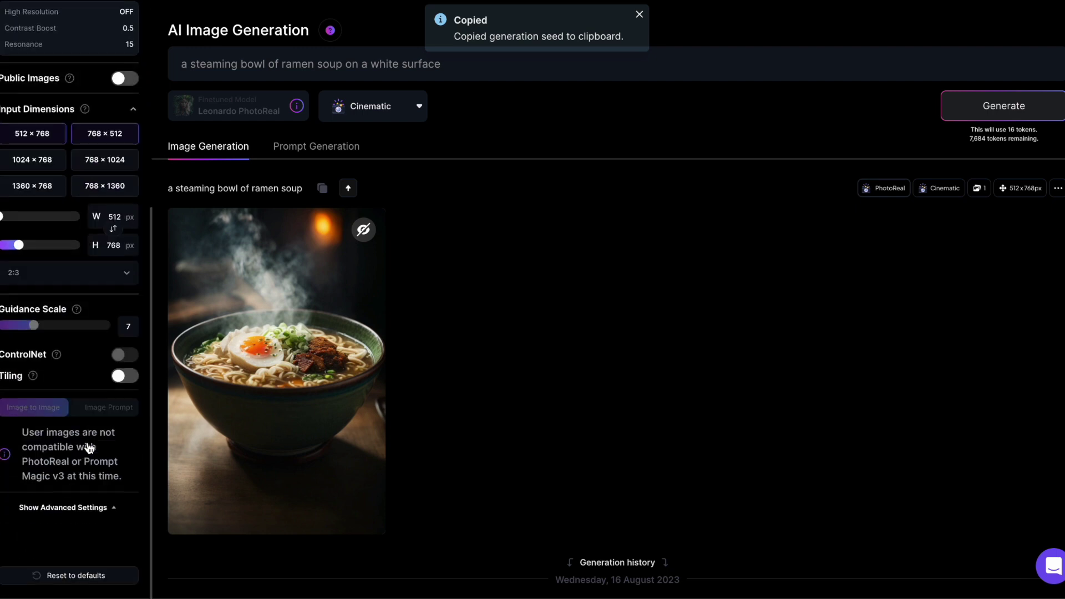
pyautogui.click(72, 514)
pyautogui.scroll(-2, 72, 515)
pyautogui.click(35, 435)
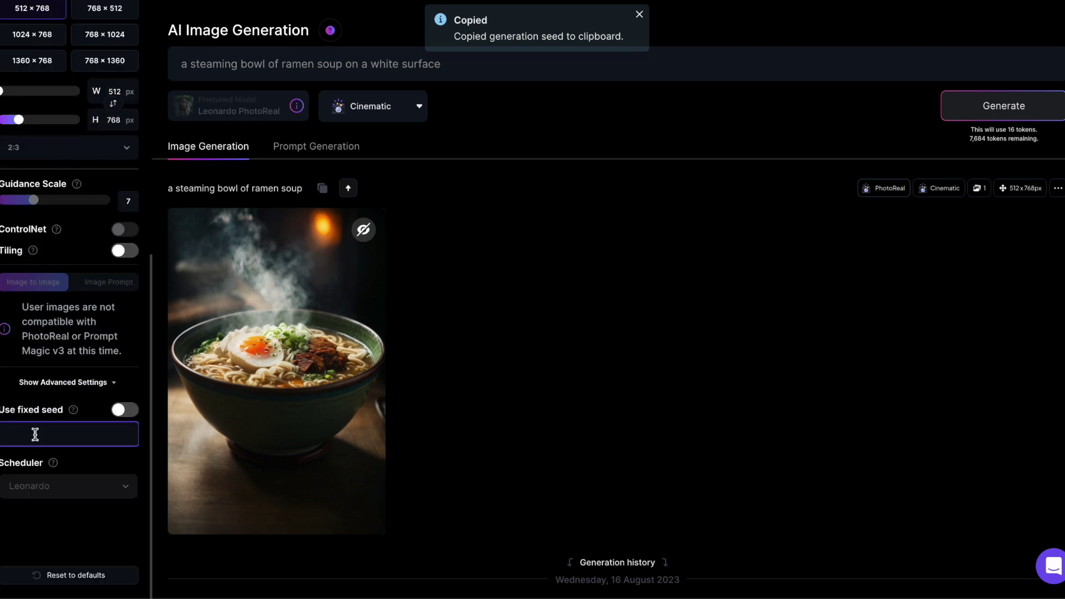
pyautogui.hotkey('ctrl', 'v')
pyautogui.click(125, 412)
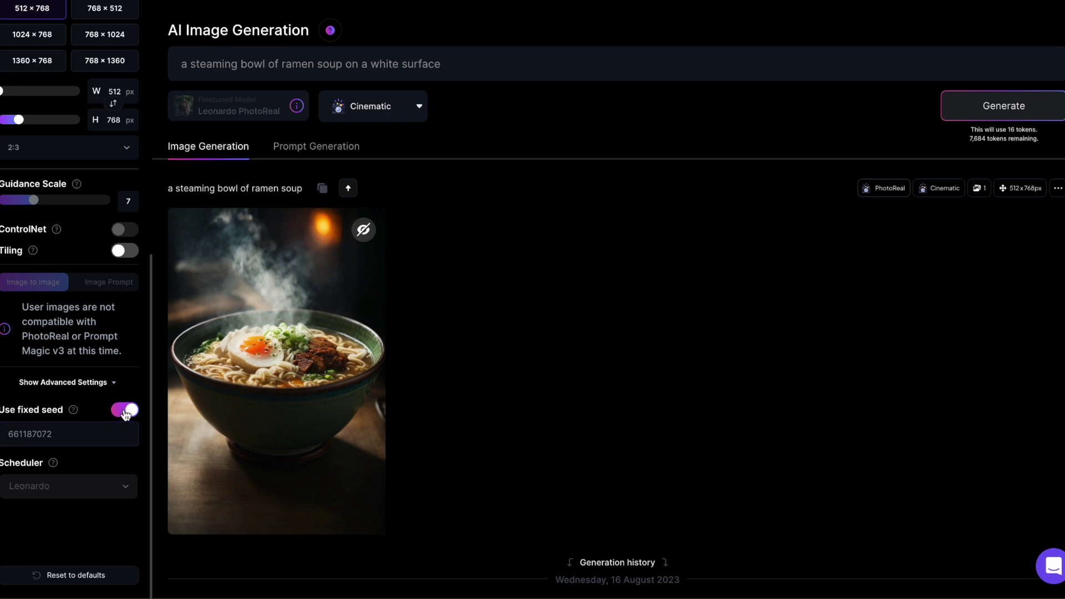
# Step: Generate a fixed-seed 'on a white surface' ramen image and view it full size
pyautogui.click(1012, 109)
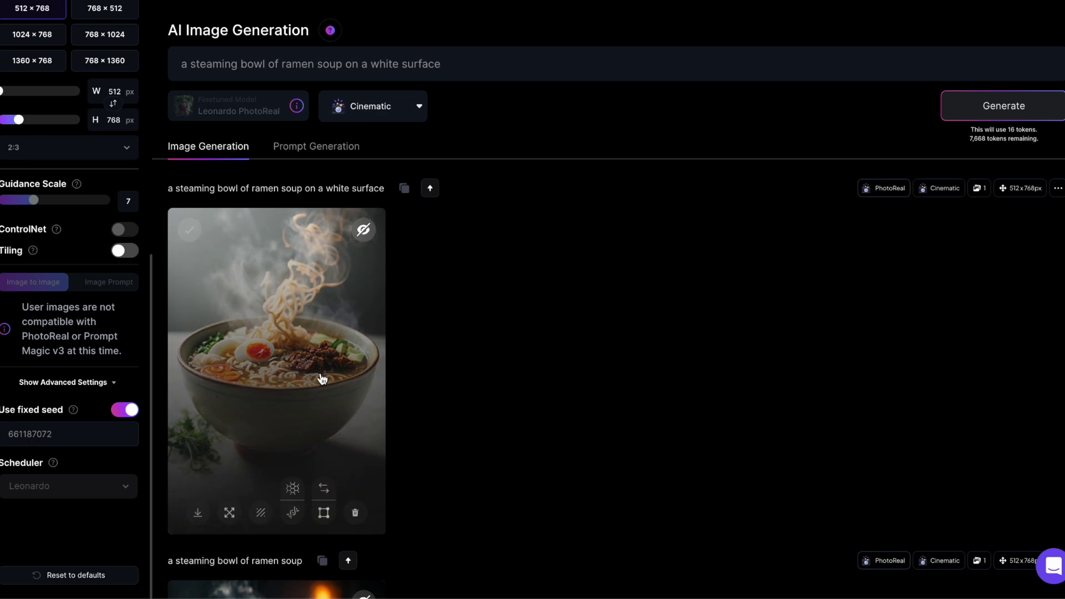
pyautogui.click(315, 380)
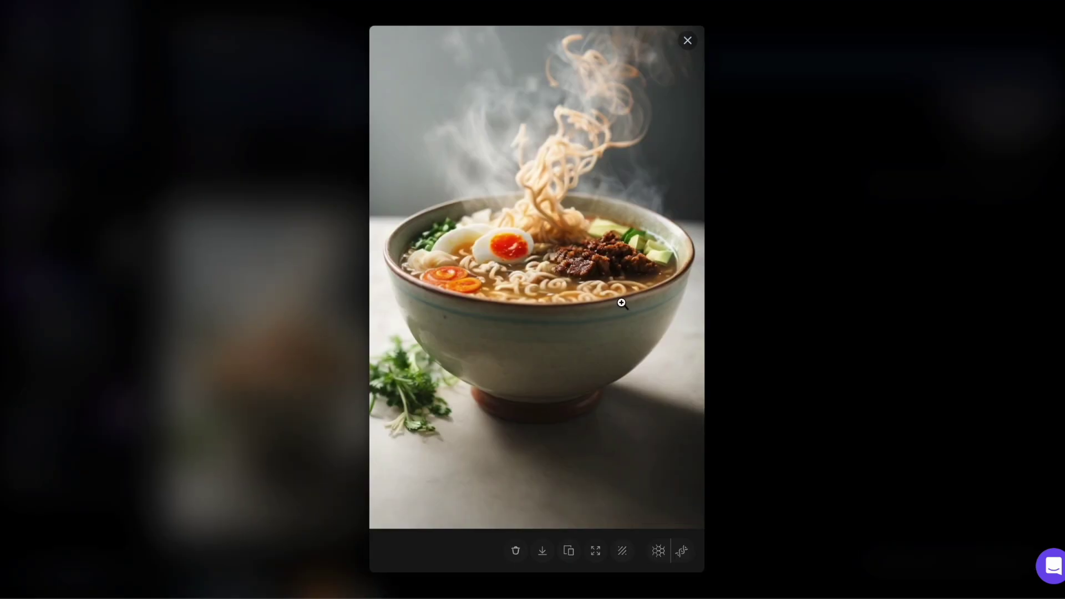
pyautogui.click(688, 41)
# Step: Shorten the prompt to 'a steaming bowl of ramen soup' and generate again
pyautogui.scroll(4, 399, 177)
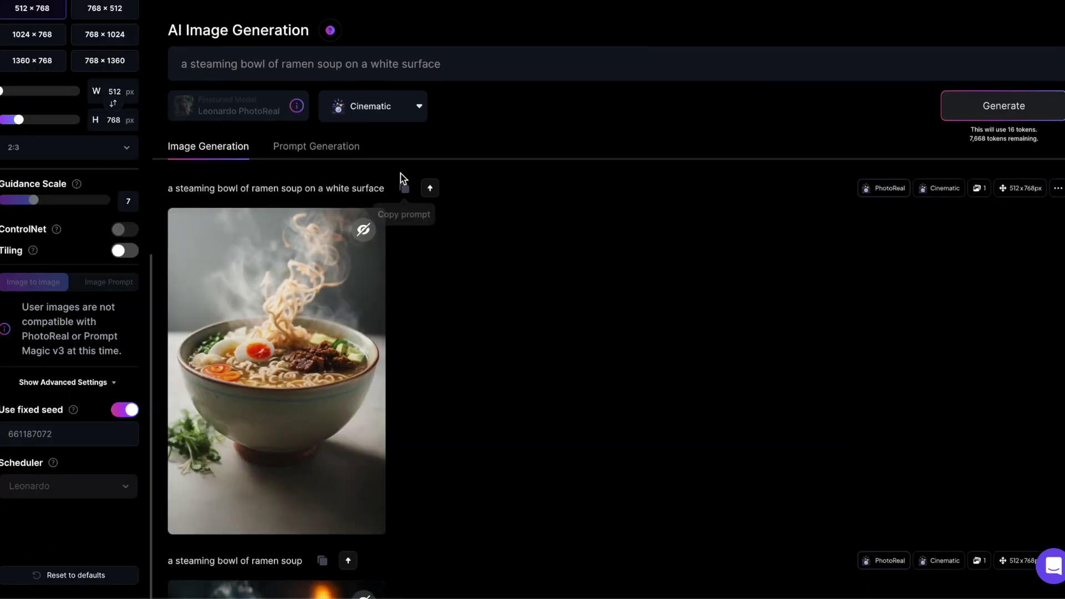
pyautogui.click(450, 65)
pyautogui.press('BackSpace')
pyautogui.press('BackSpace')
pyautogui.press('BackSpace')
pyautogui.press('BackSpace')
pyautogui.press('BackSpace')
pyautogui.press('BackSpace')
pyautogui.press('BackSpace')
pyautogui.press('BackSpace')
pyautogui.press('BackSpace')
pyautogui.press('BackSpace')
pyautogui.press('BackSpace')
pyautogui.press('BackSpace')
pyautogui.press('BackSpace')
pyautogui.press('BackSpace')
pyautogui.press('BackSpace')
pyautogui.press('BackSpace')
pyautogui.press('BackSpace')
pyautogui.press('BackSpace')
pyautogui.press('BackSpace')
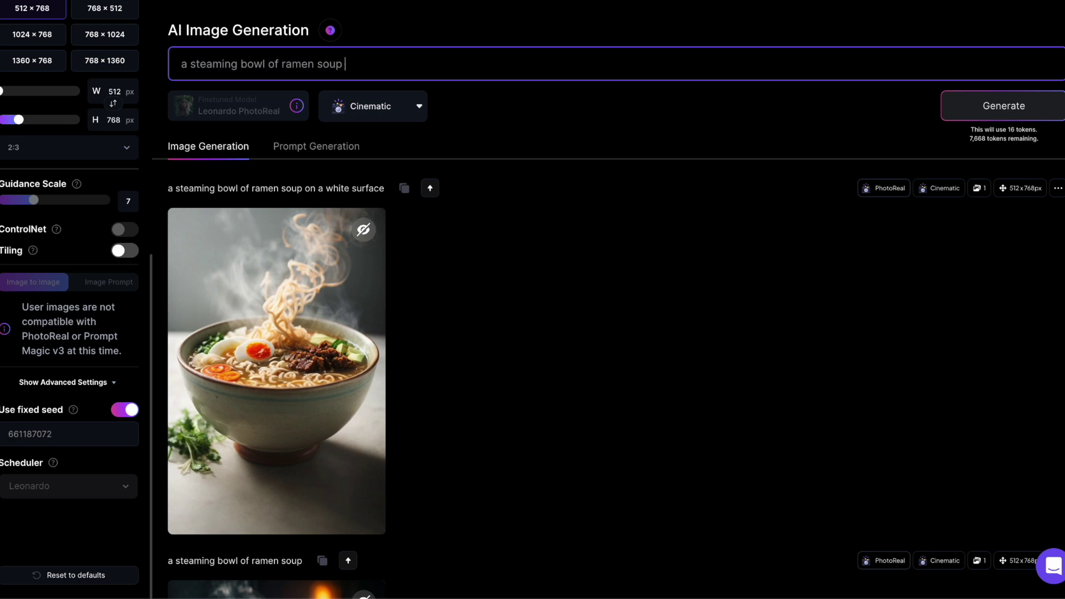
pyautogui.click(995, 115)
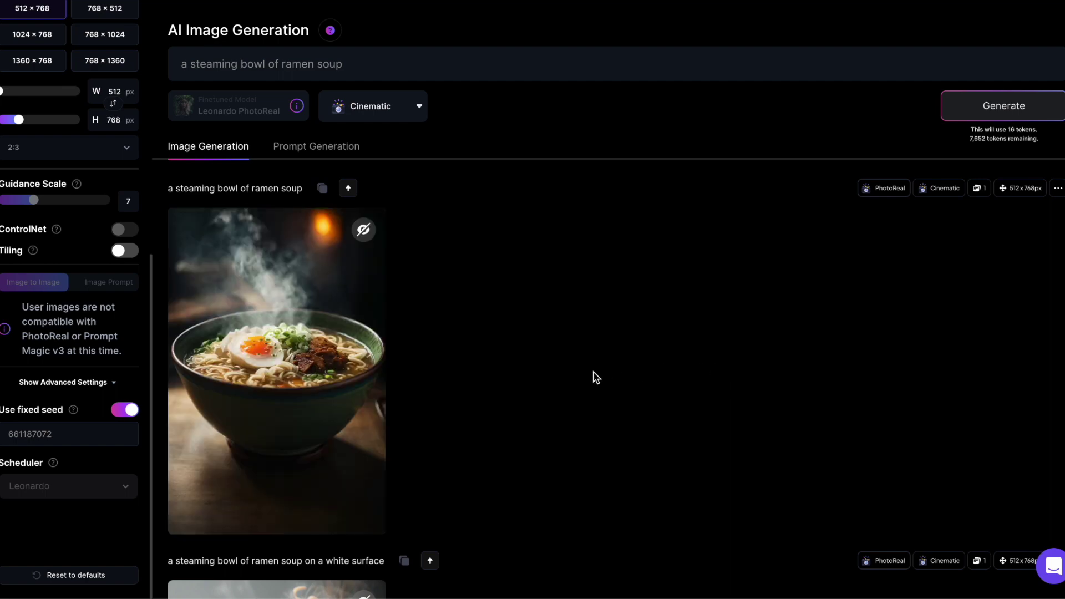
pyautogui.scroll(-1, 594, 377)
pyautogui.scroll(-10, 595, 378)
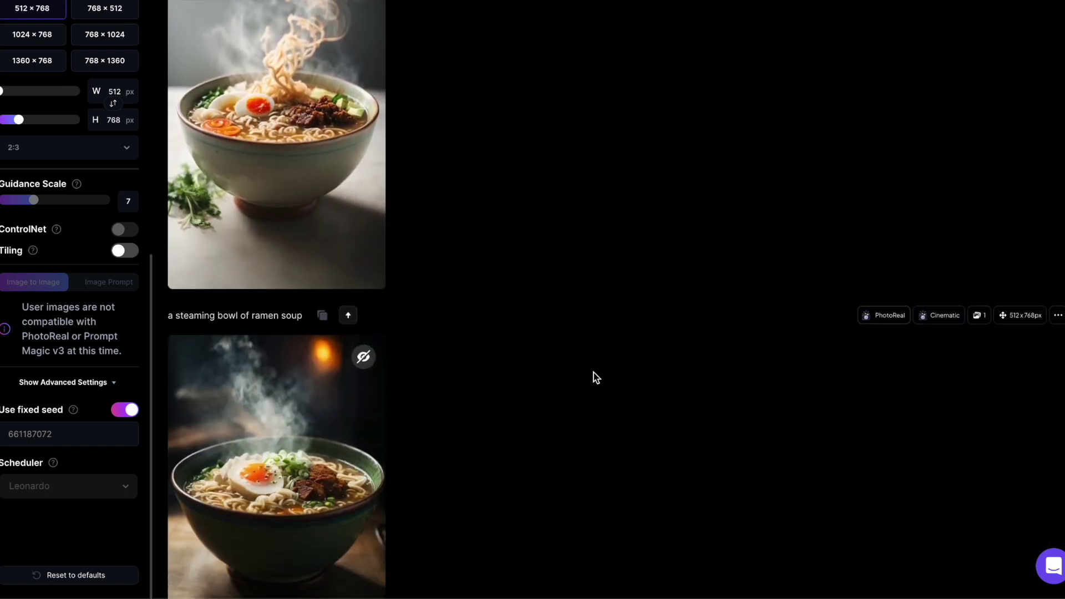
pyautogui.scroll(10, 595, 378)
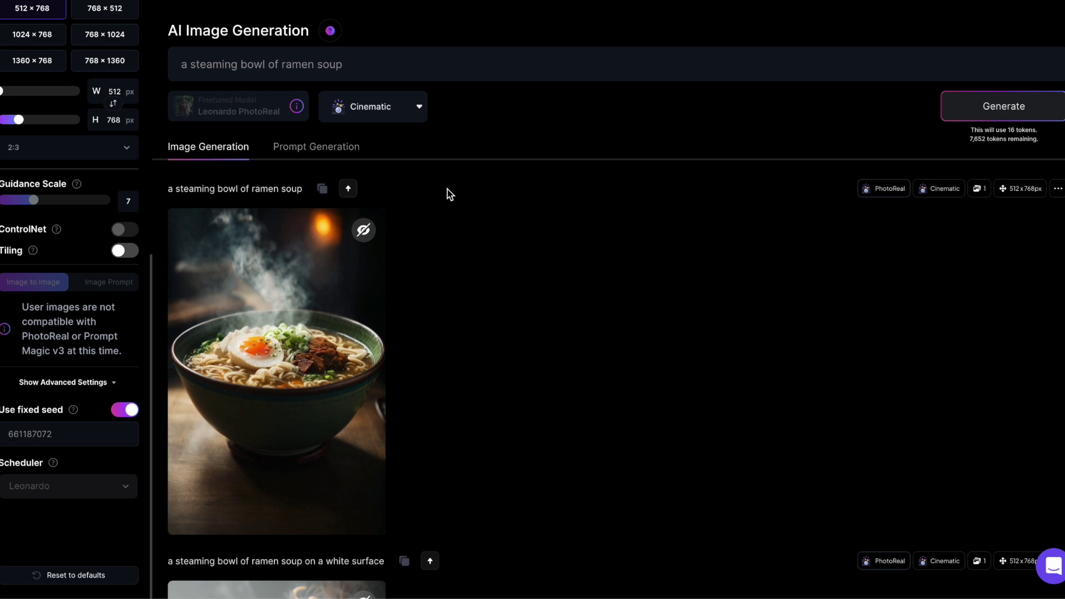
# Step: Switch the style preset from Cinematic to Vibrant and regenerate the ramen image
pyautogui.click(402, 116)
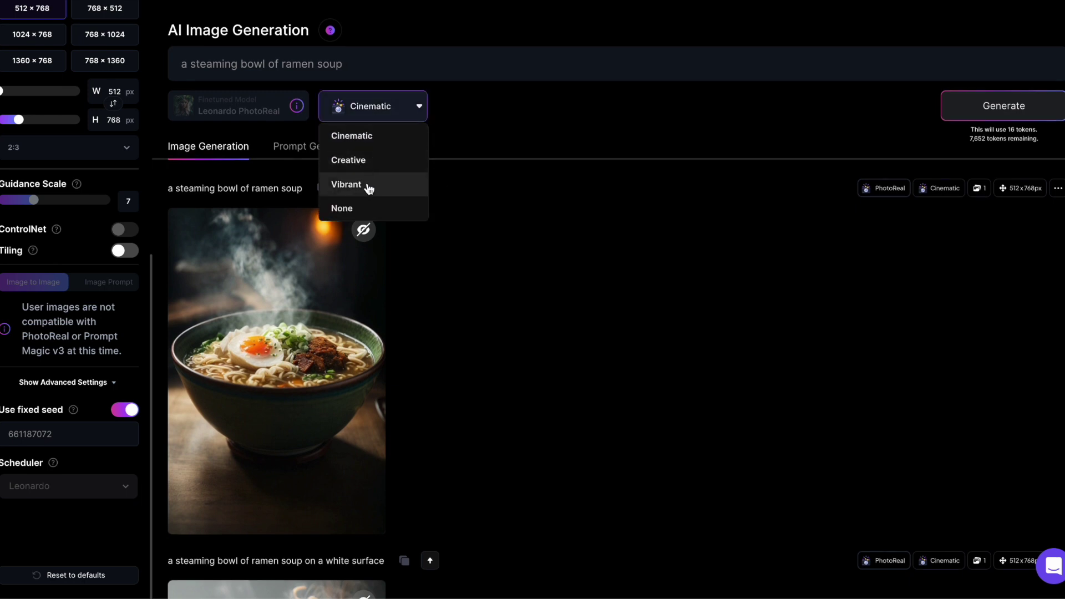
pyautogui.click(347, 184)
pyautogui.click(993, 108)
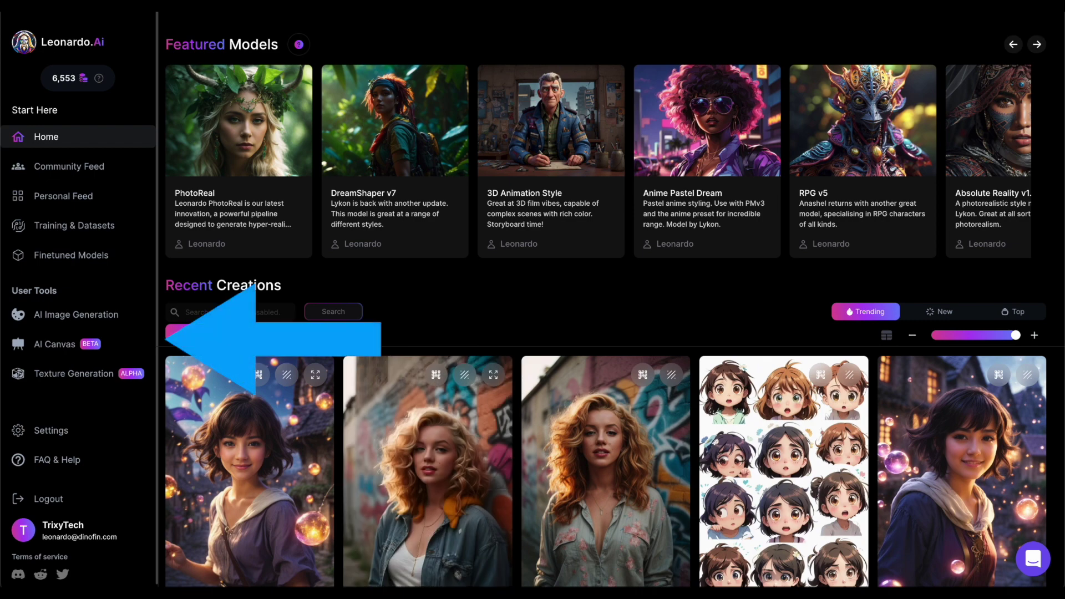
# Step: Load the 'A busy street in a modern city' image from Personal Feed into AI Canvas
pyautogui.click(64, 346)
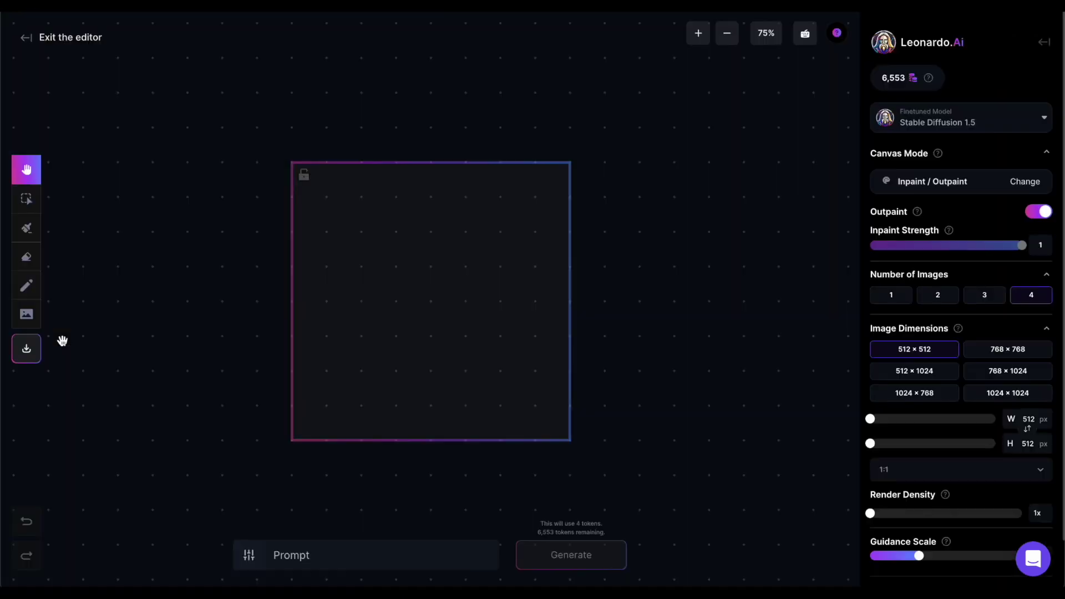
pyautogui.click(28, 318)
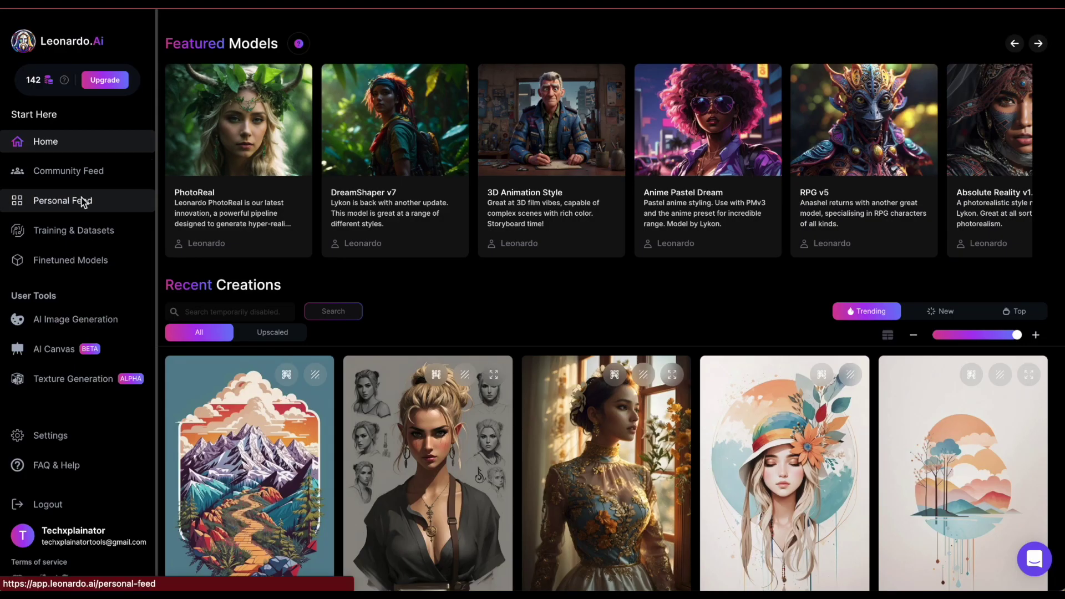
pyautogui.click(84, 201)
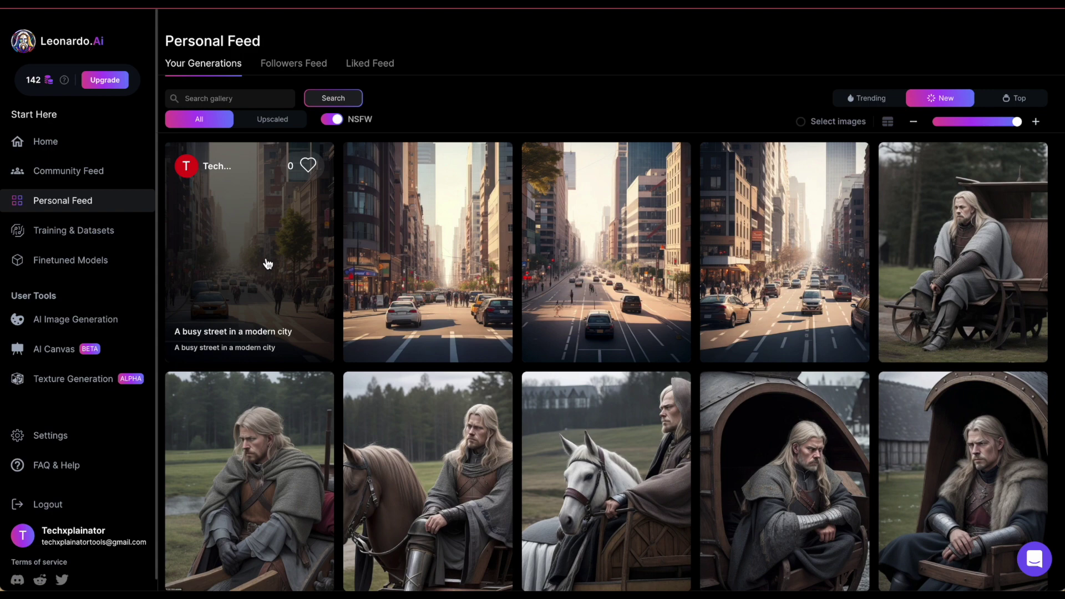
pyautogui.click(284, 227)
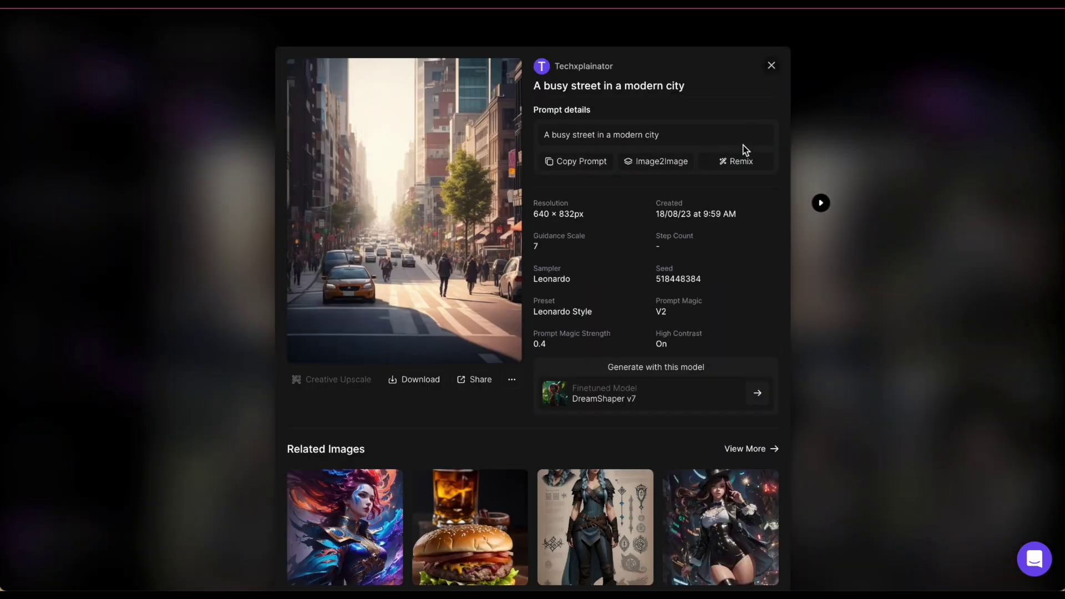
pyautogui.click(512, 379)
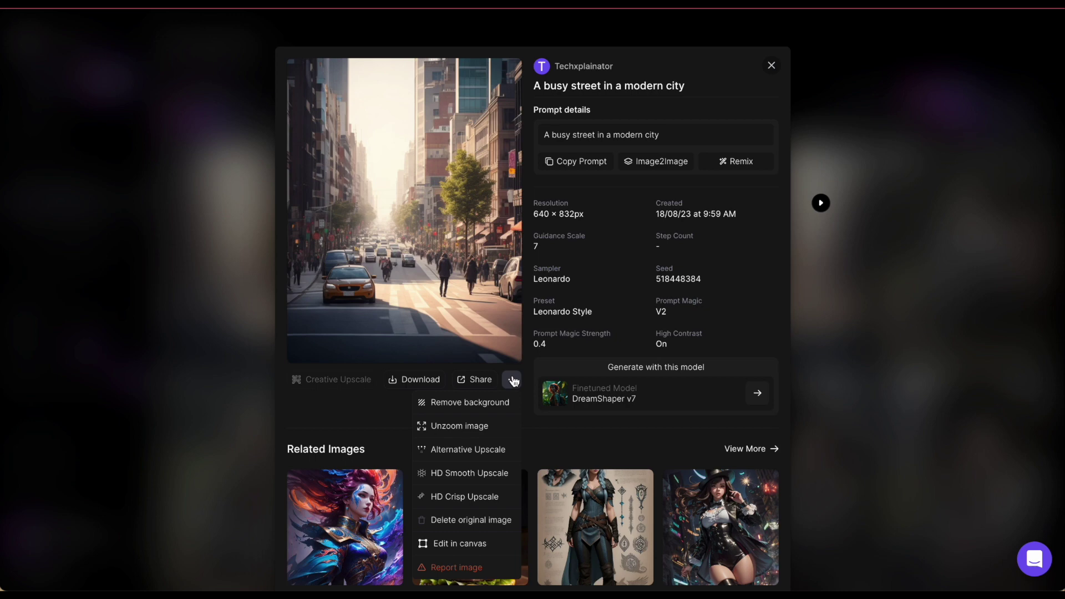
pyautogui.click(473, 544)
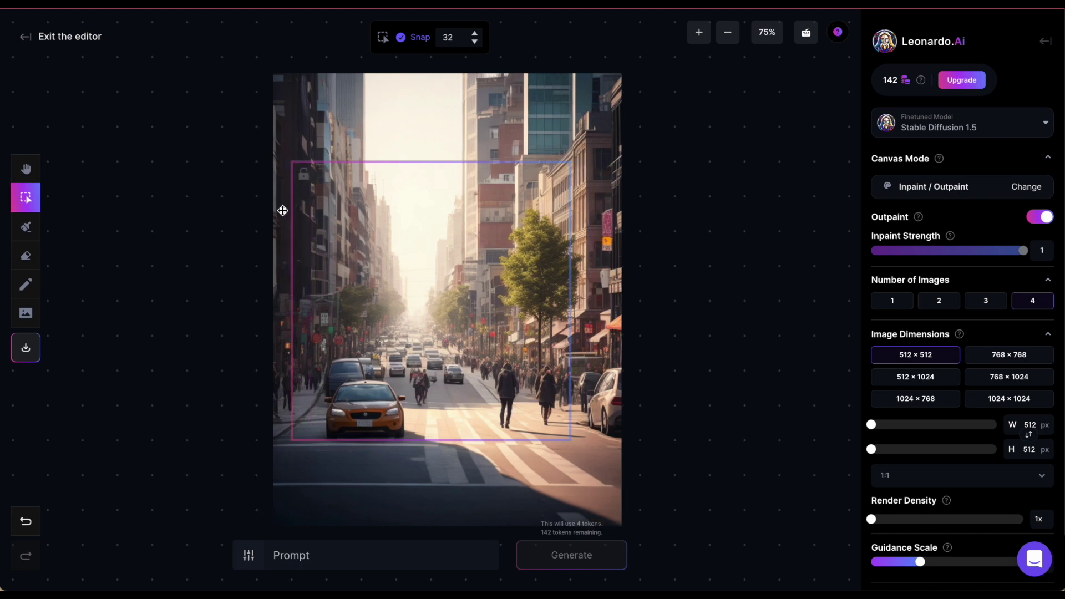
# Step: Drag the 512×512 frame past the street image's lower-left edge and select the Prompt field
pyautogui.moveTo(322, 169); pyautogui.dragTo(186, 252)
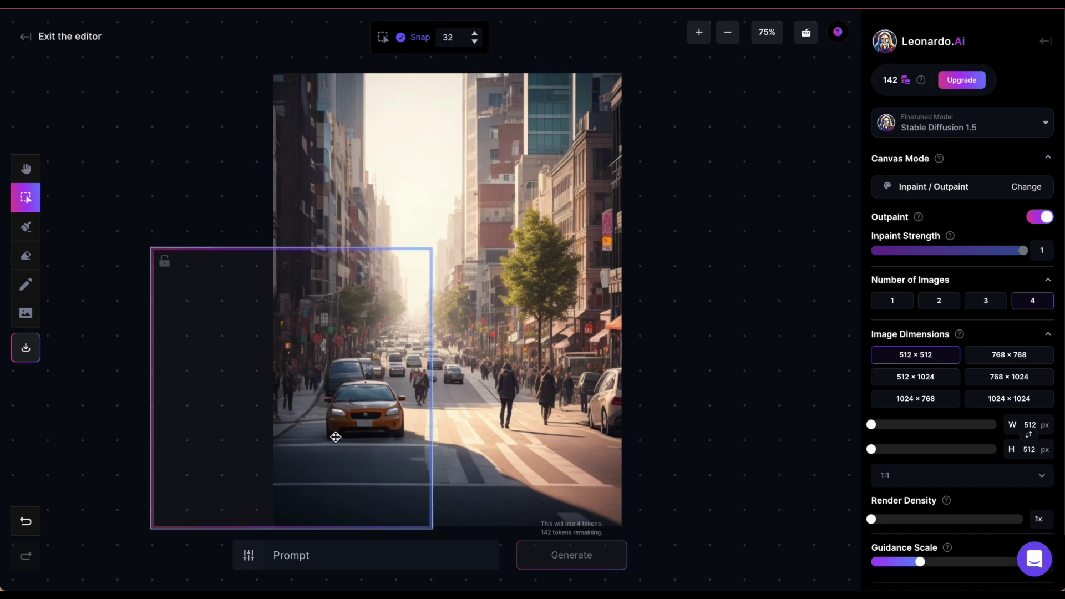
pyautogui.click(292, 557)
# Step: Outpaint the left edge with prompt 'continue image', browse the variants and accept one
pyautogui.write('co')
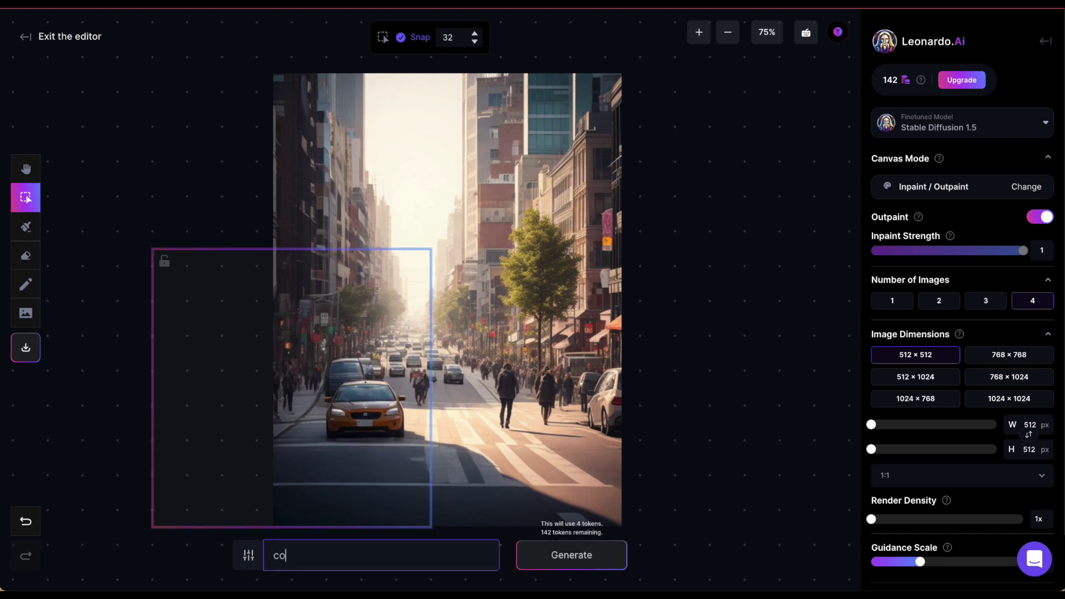
pyautogui.write('ntinue image')
pyautogui.click(569, 561)
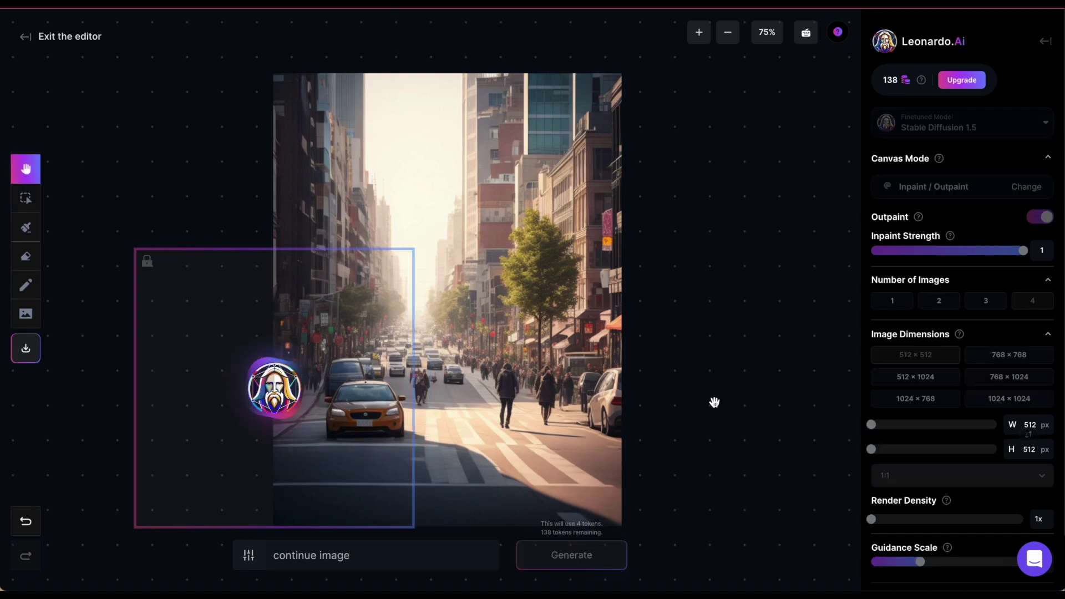
pyautogui.scroll(-2, 205, 466)
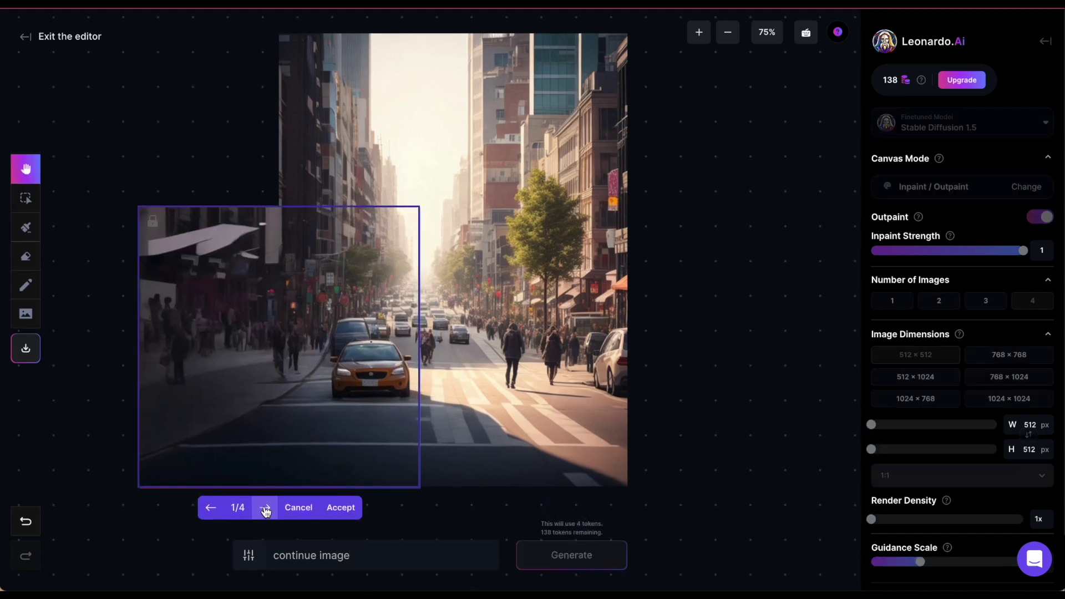
pyautogui.click(266, 507)
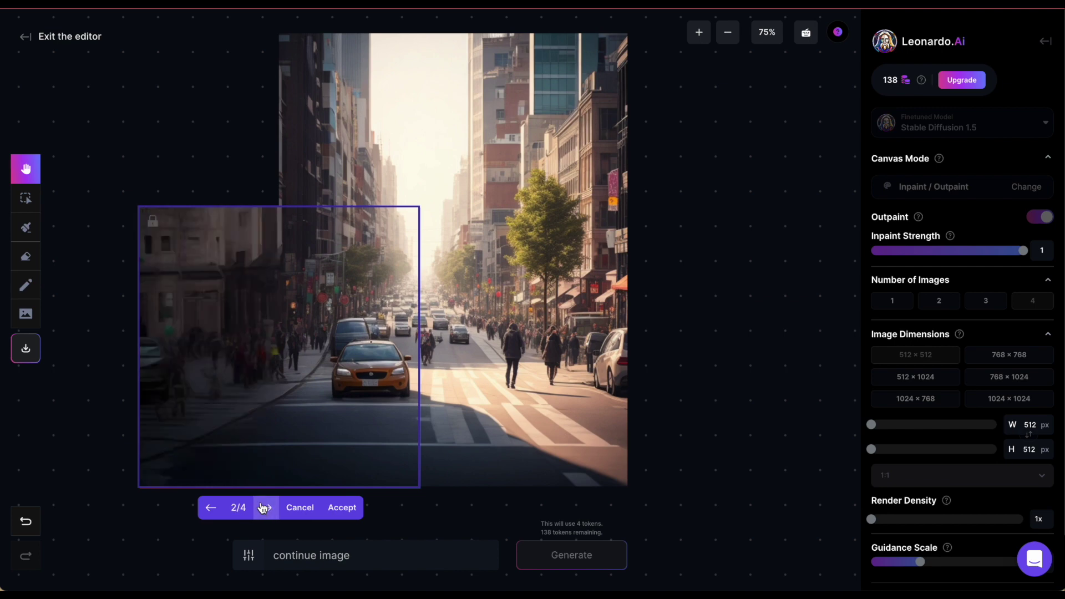
pyautogui.click(263, 508)
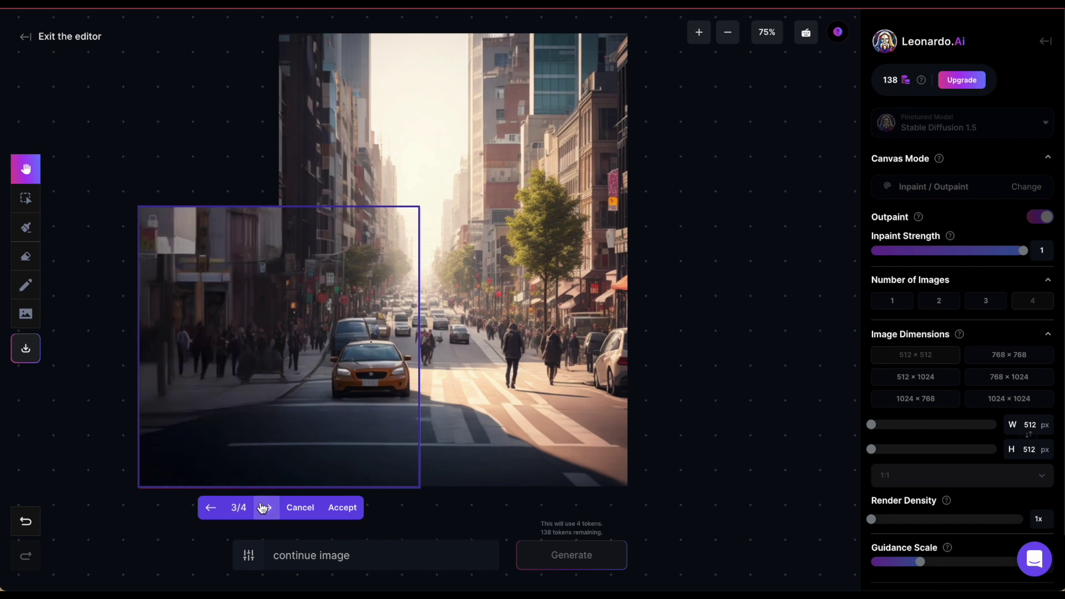
pyautogui.click(263, 508)
pyautogui.click(263, 508)
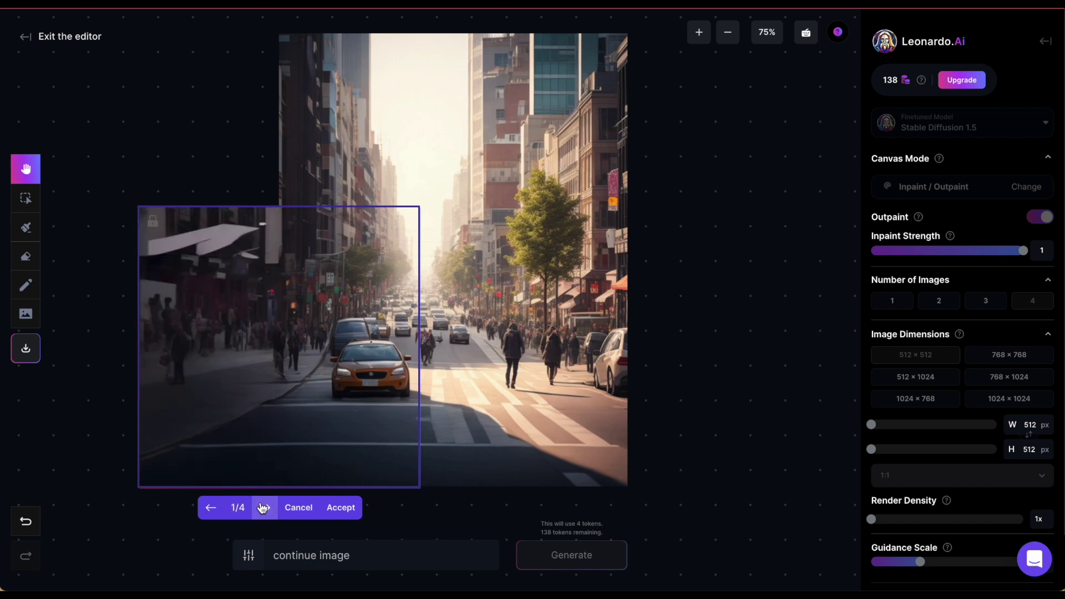
pyautogui.click(263, 507)
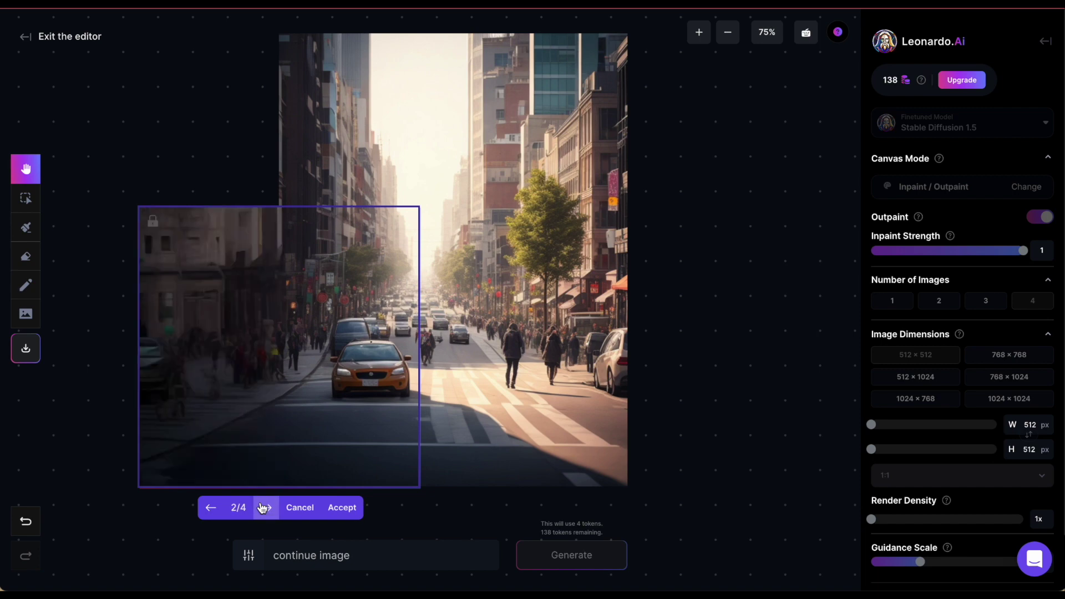
pyautogui.click(263, 507)
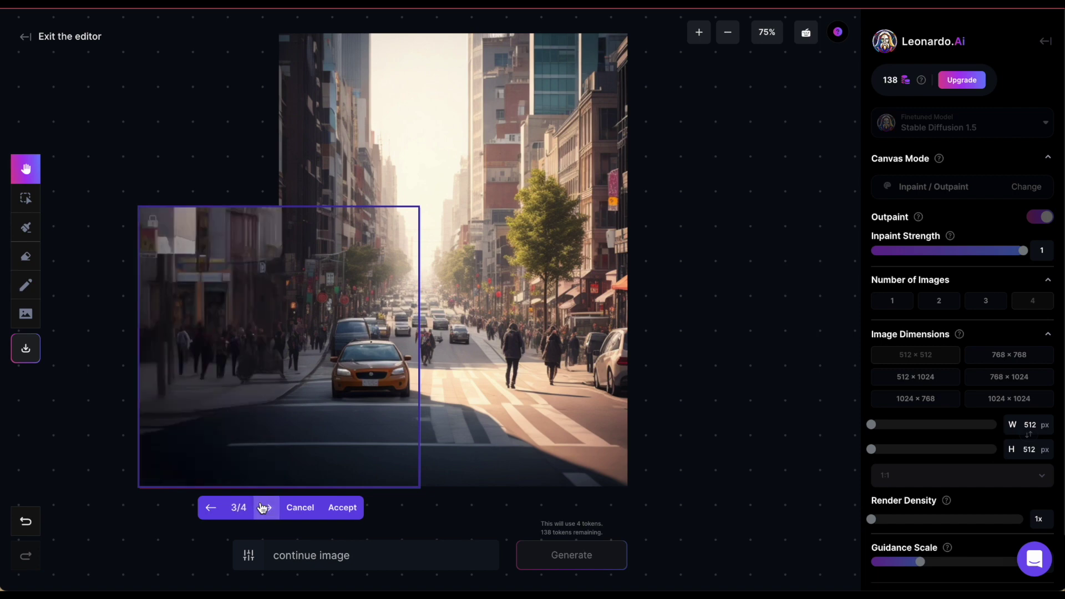
pyautogui.click(341, 507)
# Step: Generate and accept outpainted fills for the upper-left and upper-right areas
pyautogui.click(567, 561)
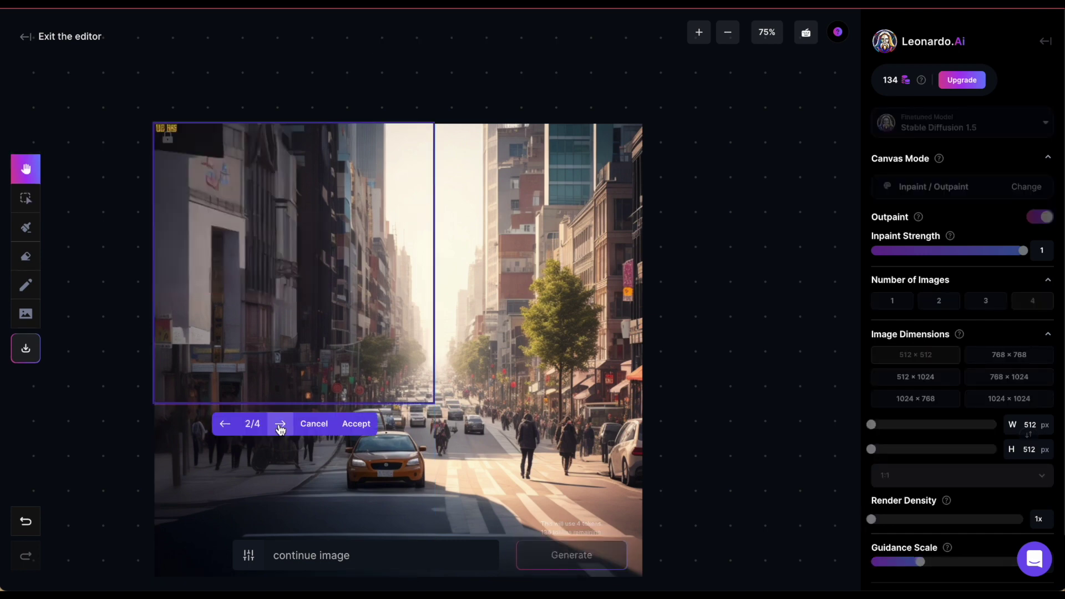
pyautogui.click(281, 423)
pyautogui.click(354, 423)
pyautogui.moveTo(217, 128); pyautogui.dragTo(546, 125)
pyautogui.click(567, 560)
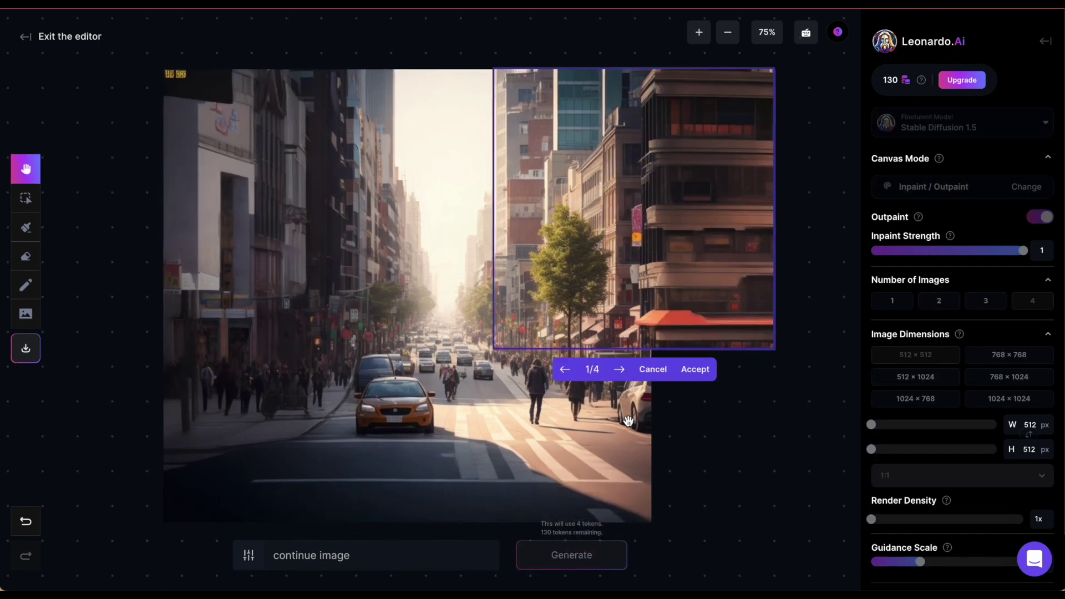
pyautogui.click(622, 369)
pyautogui.click(621, 369)
pyautogui.click(621, 369)
pyautogui.click(697, 369)
# Step: Move the frame to the lower right, accept its fill and generate again
pyautogui.moveTo(632, 211); pyautogui.dragTo(633, 387)
pyautogui.click(563, 557)
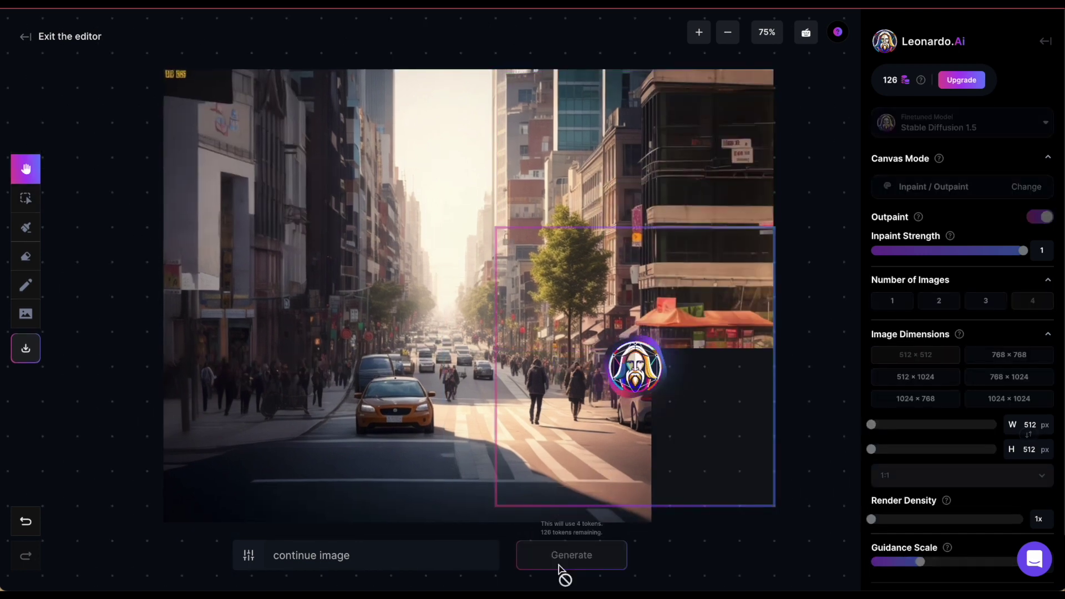
pyautogui.click(694, 526)
pyautogui.click(587, 560)
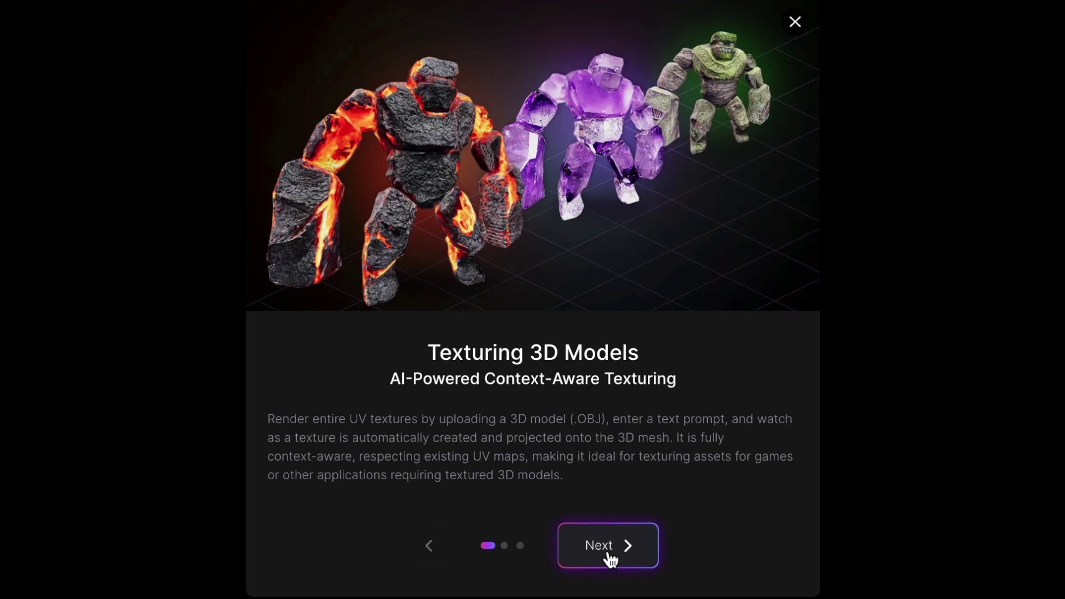
# Step: Step through the remaining texturing introduction slides and dismiss it with Done
pyautogui.click(610, 558)
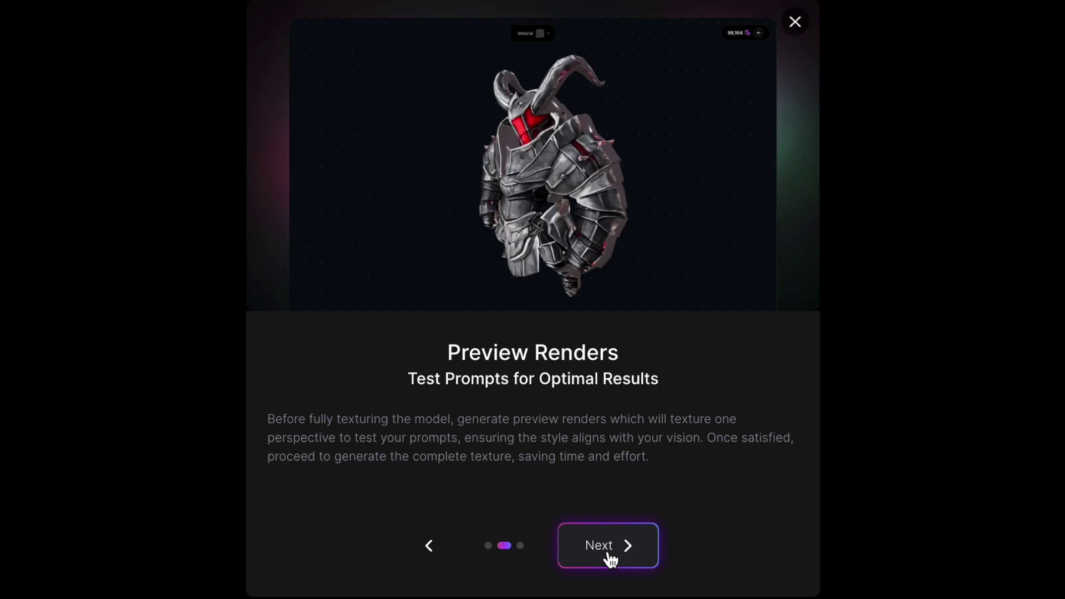
pyautogui.click(611, 560)
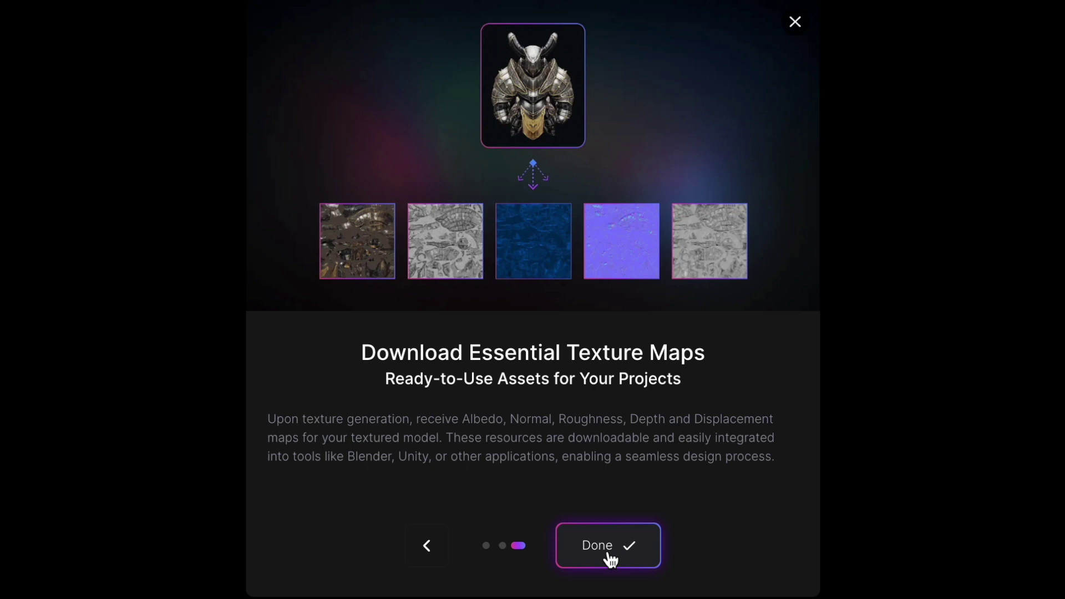
pyautogui.click(611, 560)
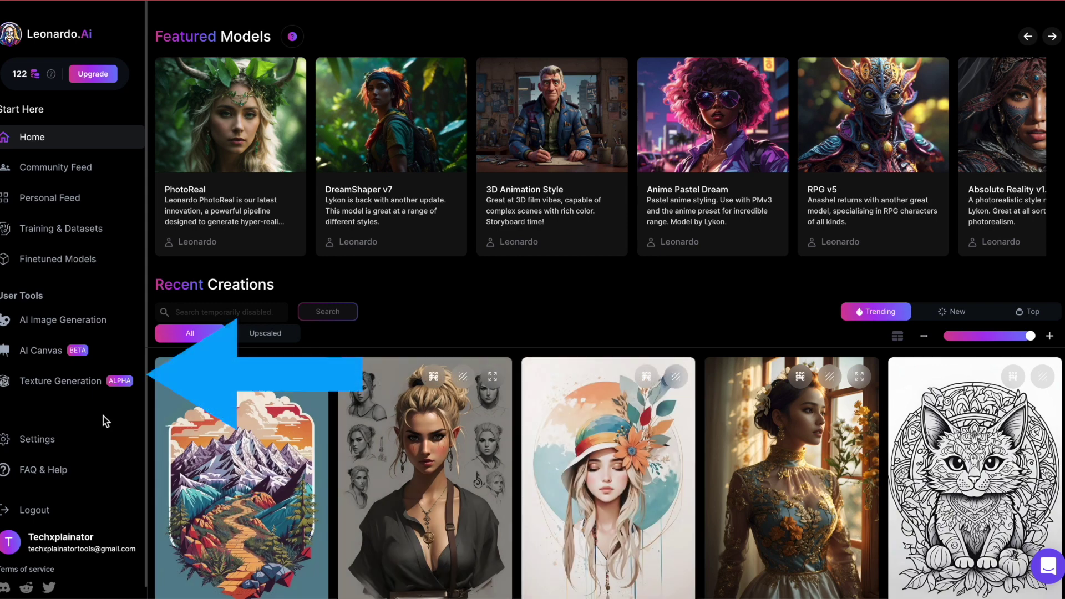
# Step: Start a new object in Texture Generation and download Free3D's Abandoned Cottage House model
pyautogui.click(54, 388)
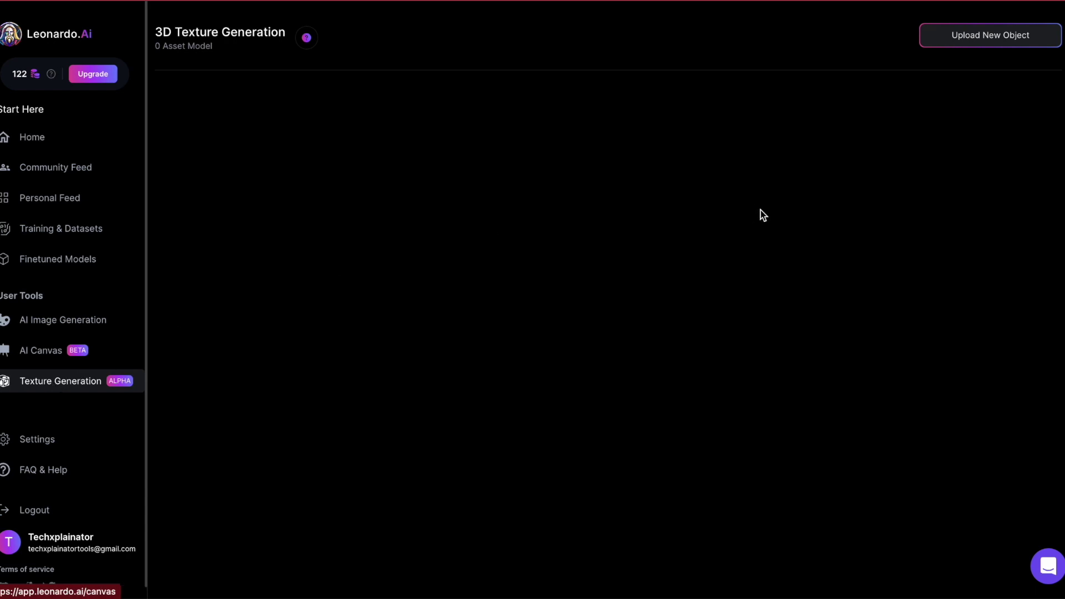
pyautogui.click(969, 40)
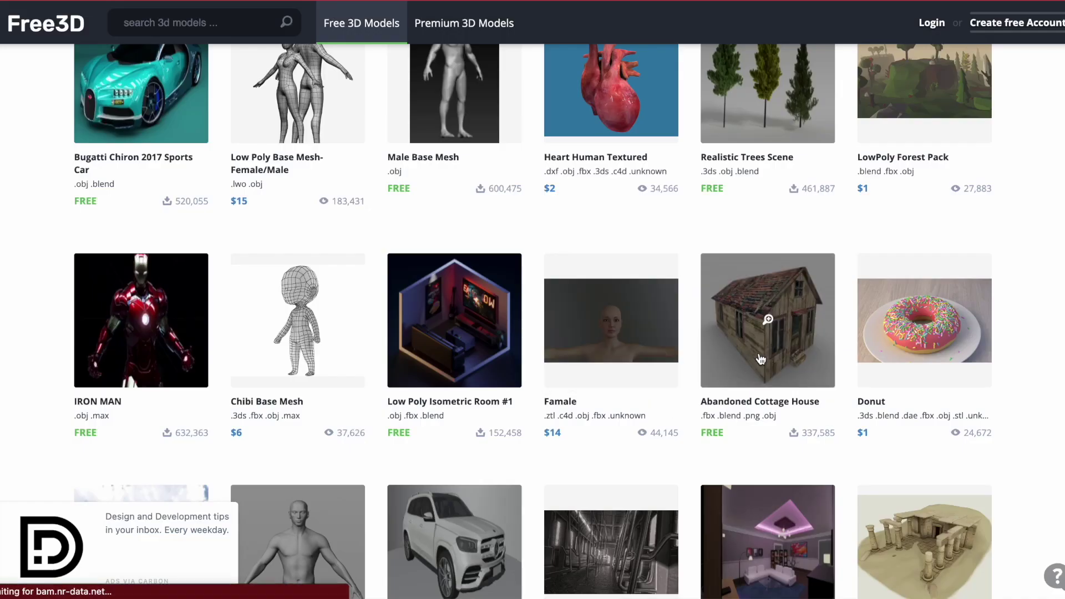
pyautogui.click(761, 359)
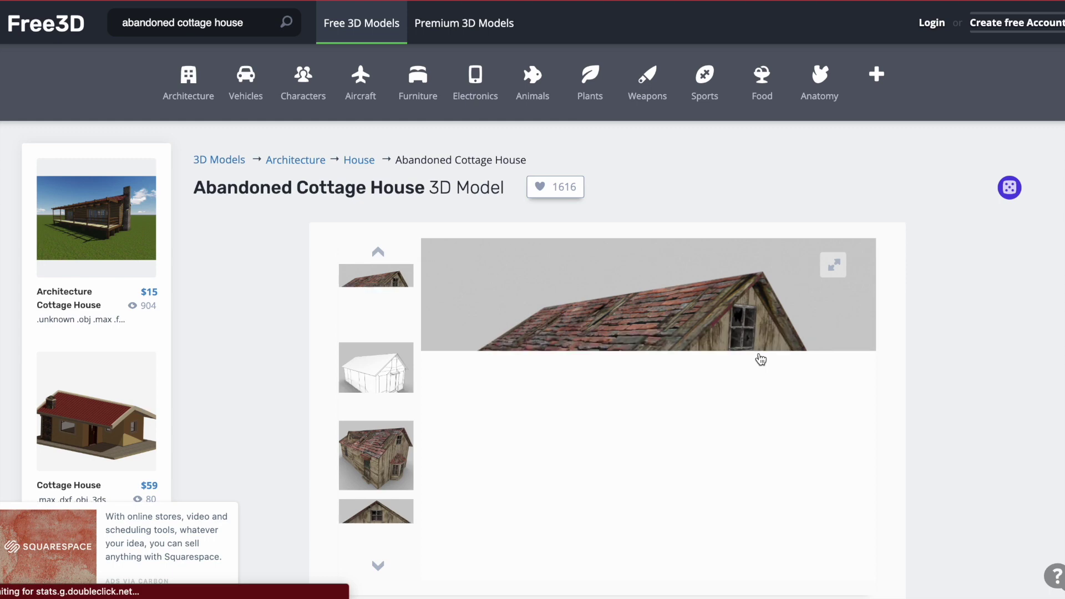
pyautogui.scroll(-3, 761, 359)
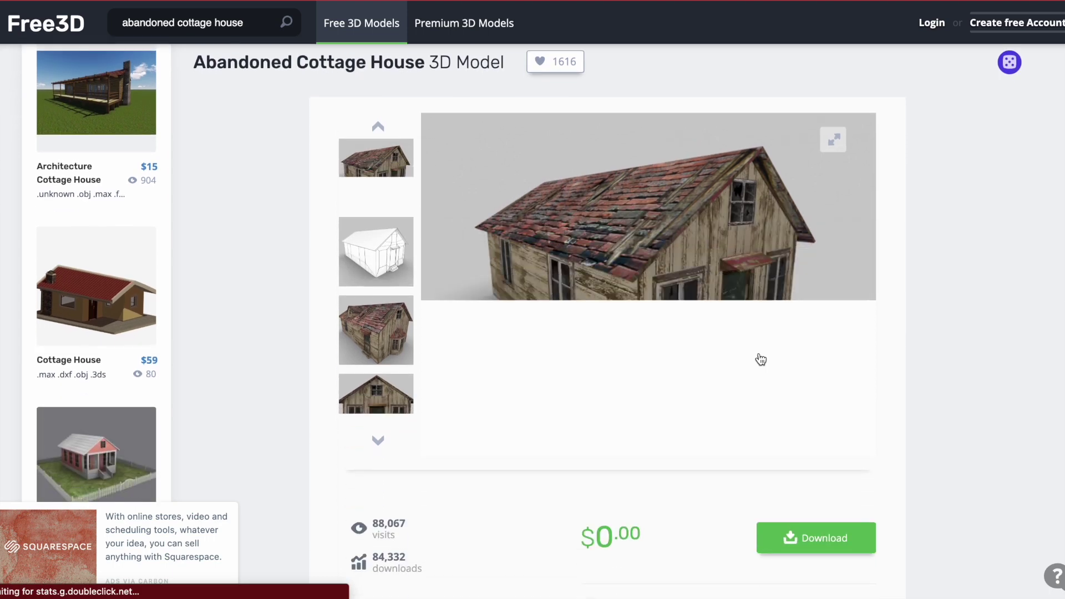
pyautogui.click(816, 539)
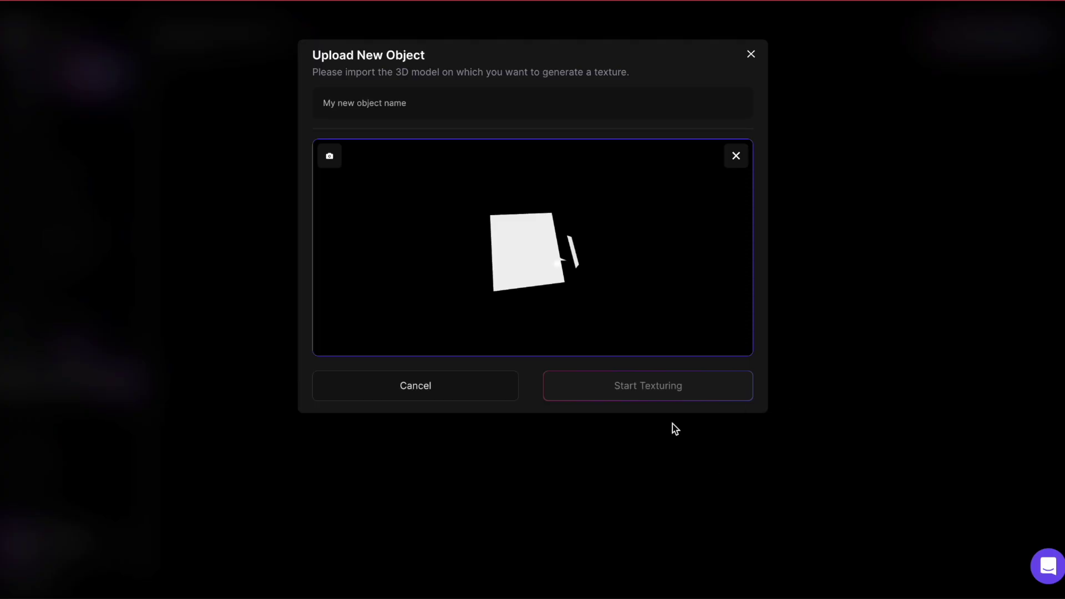
# Step: Name the uploaded object 'cottage', start texturing, and orbit to view the house
pyautogui.click(333, 103)
pyautogui.write('cottage')
pyautogui.click(624, 398)
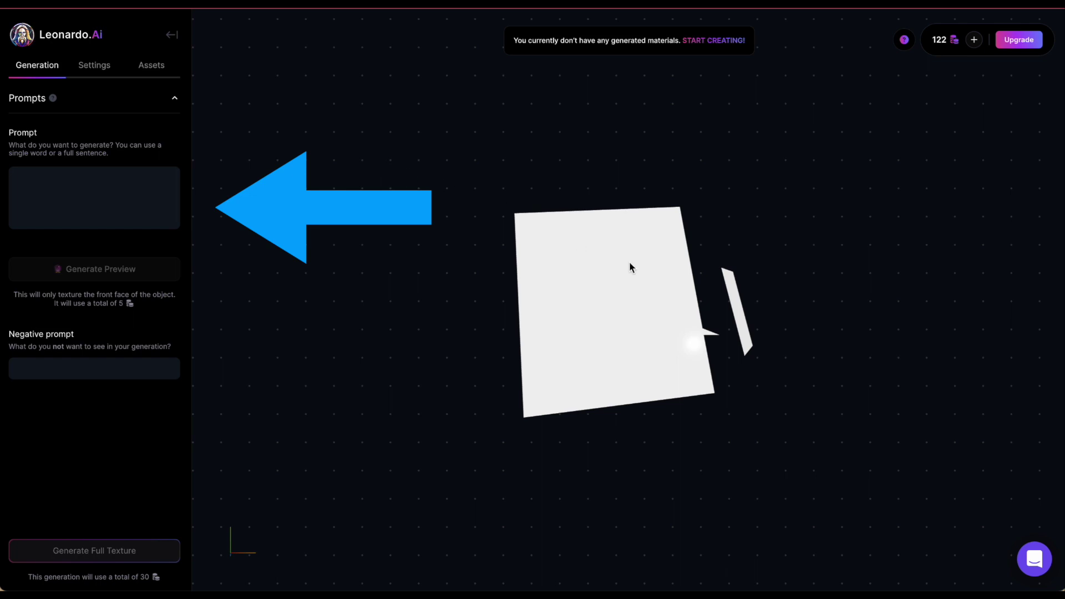
pyautogui.moveTo(652, 295); pyautogui.dragTo(406, 292)
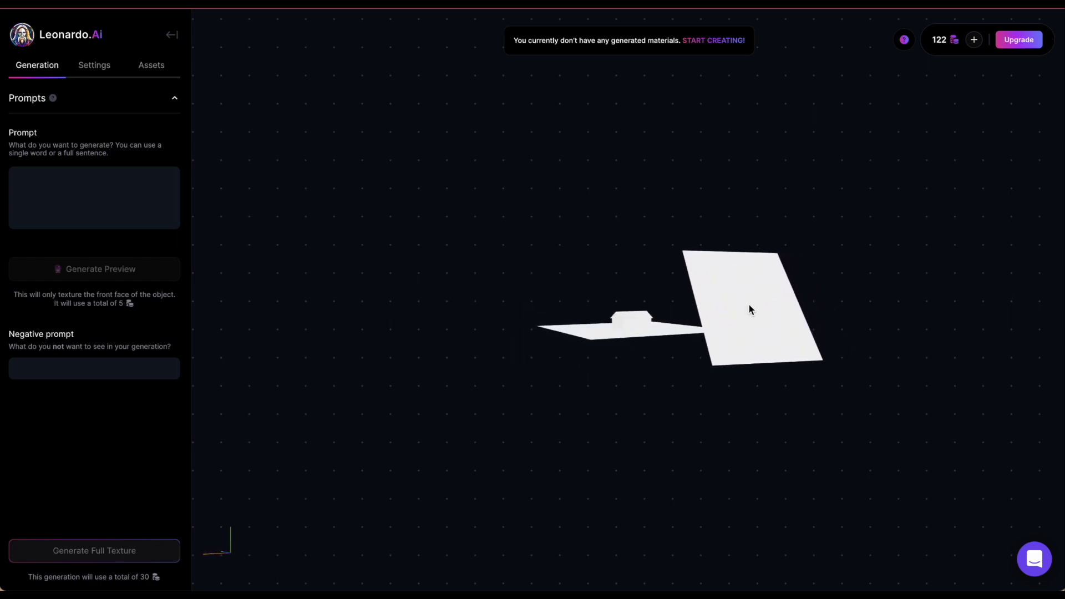
pyautogui.moveTo(653, 332); pyautogui.dragTo(704, 314)
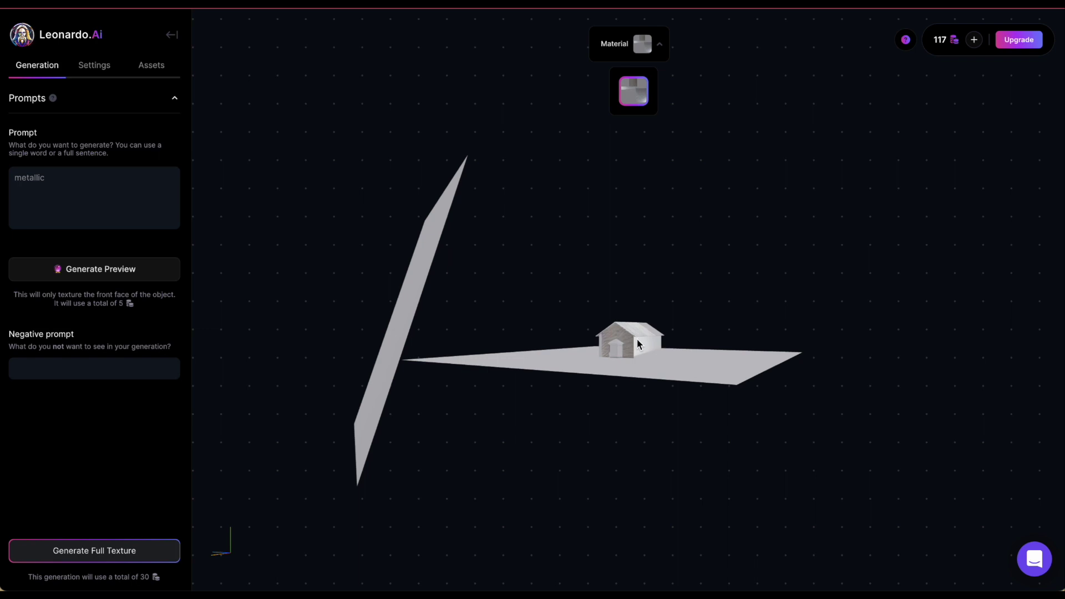
# Step: Orbit and zoom around the cottage to inspect its 'lush green plants' texture
pyautogui.scroll(5, 637, 340)
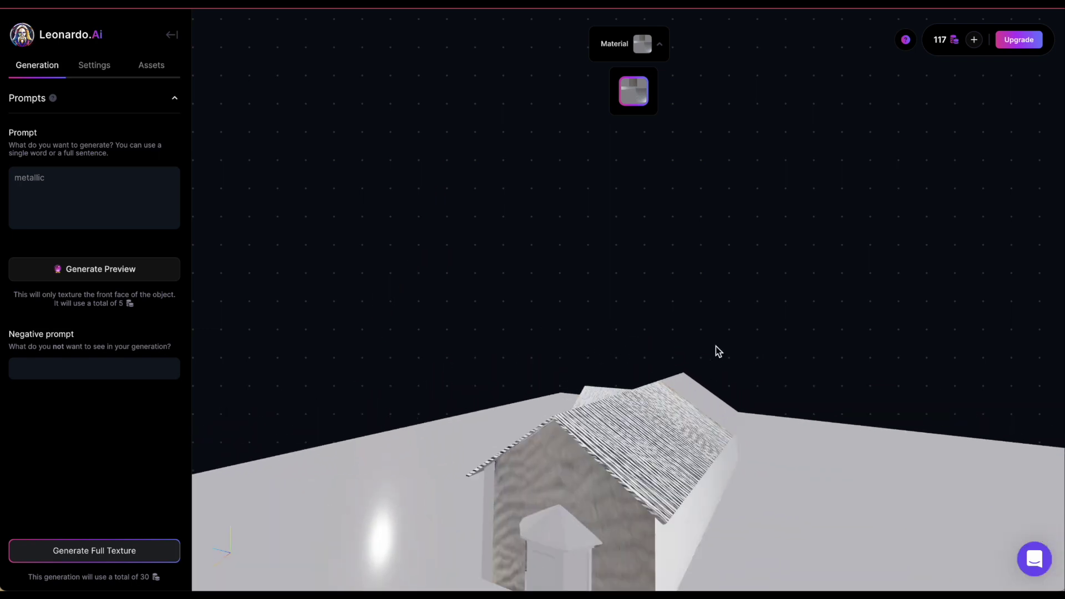
pyautogui.moveTo(716, 346); pyautogui.dragTo(625, 344)
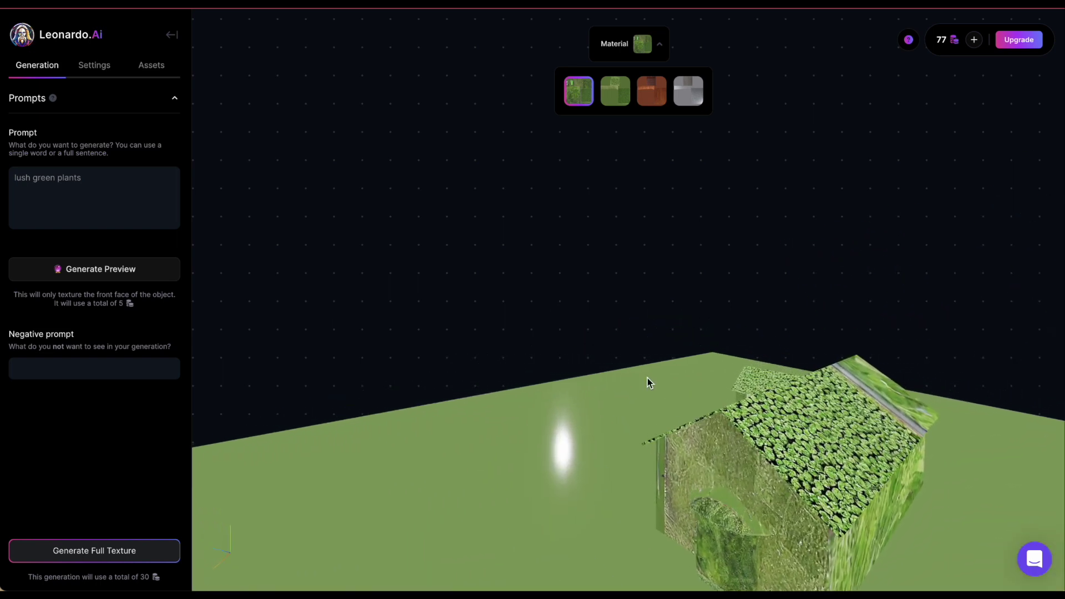
pyautogui.moveTo(698, 455); pyautogui.dragTo(715, 505)
pyautogui.scroll(-3, 714, 505)
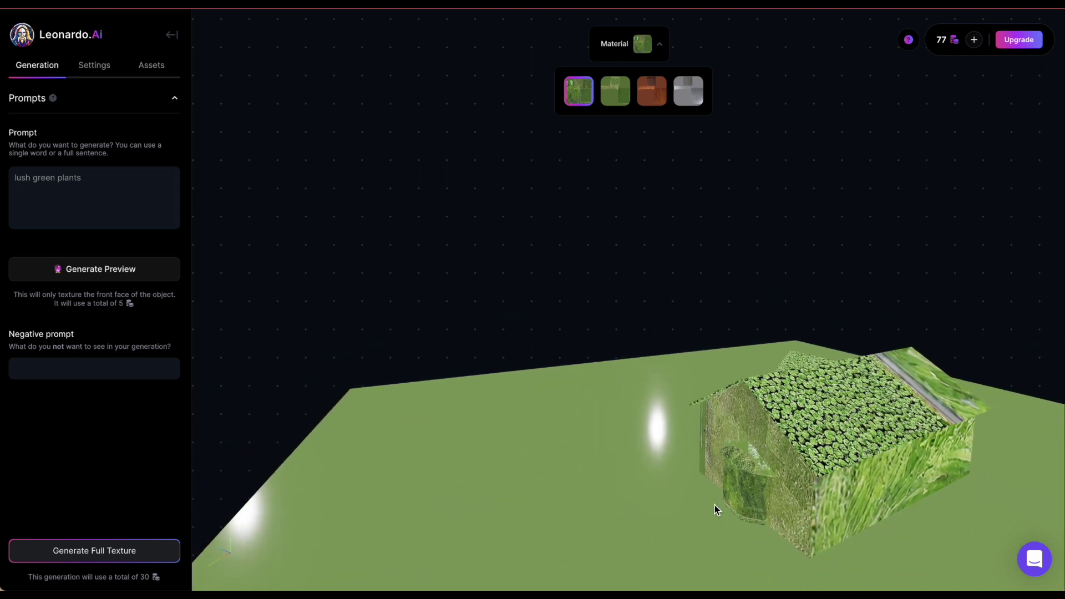
pyautogui.scroll(5, 715, 505)
pyautogui.scroll(-2, 715, 505)
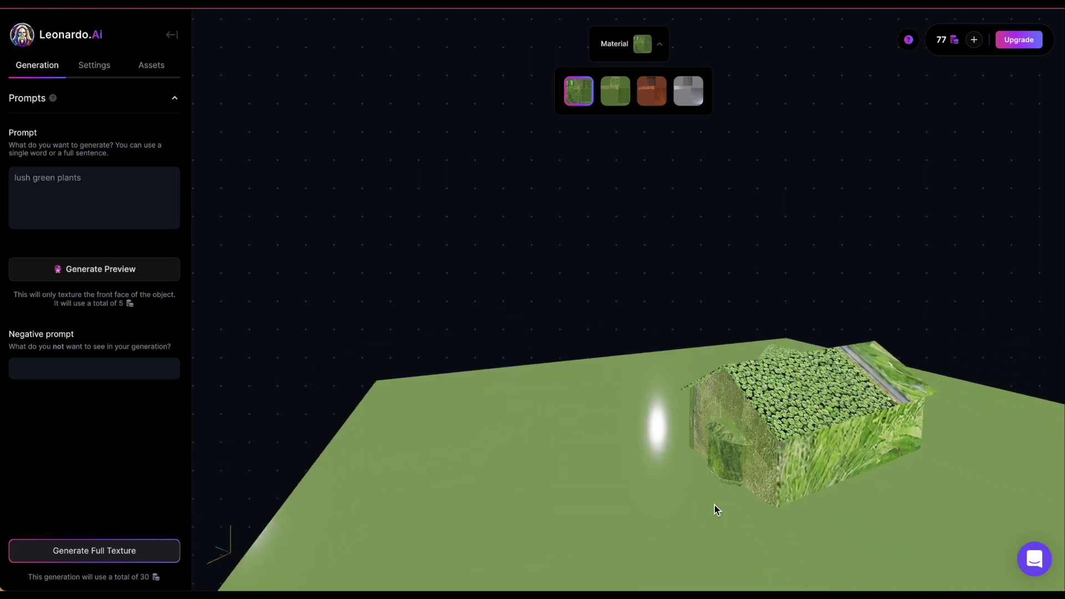
pyautogui.moveTo(956, 509); pyautogui.dragTo(929, 511)
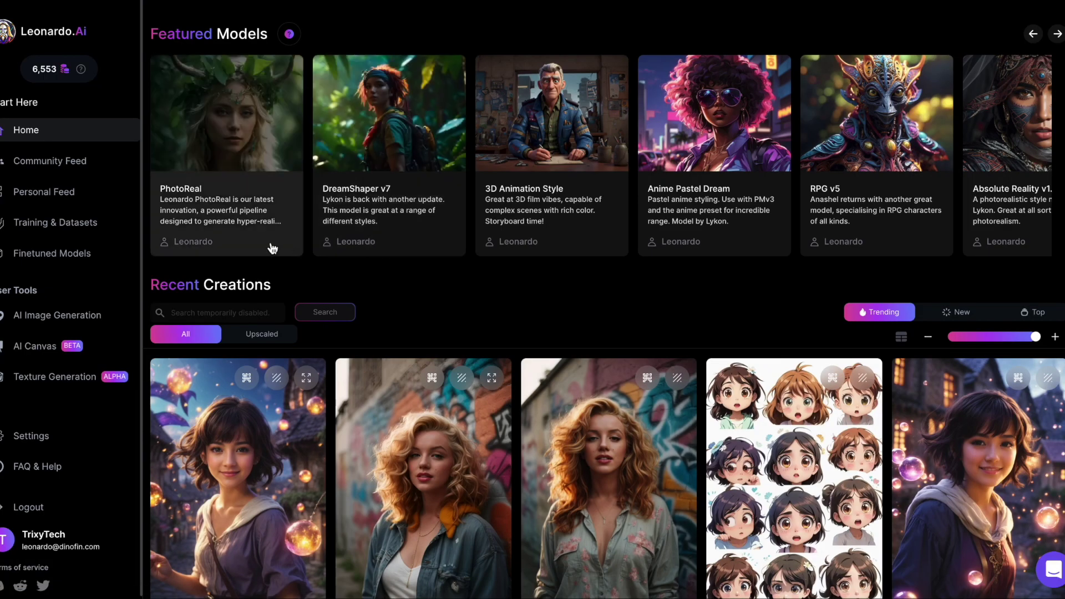
# Step: Go to Training & Datasets from the left sidebar to view the empty datasets list
pyautogui.click(91, 223)
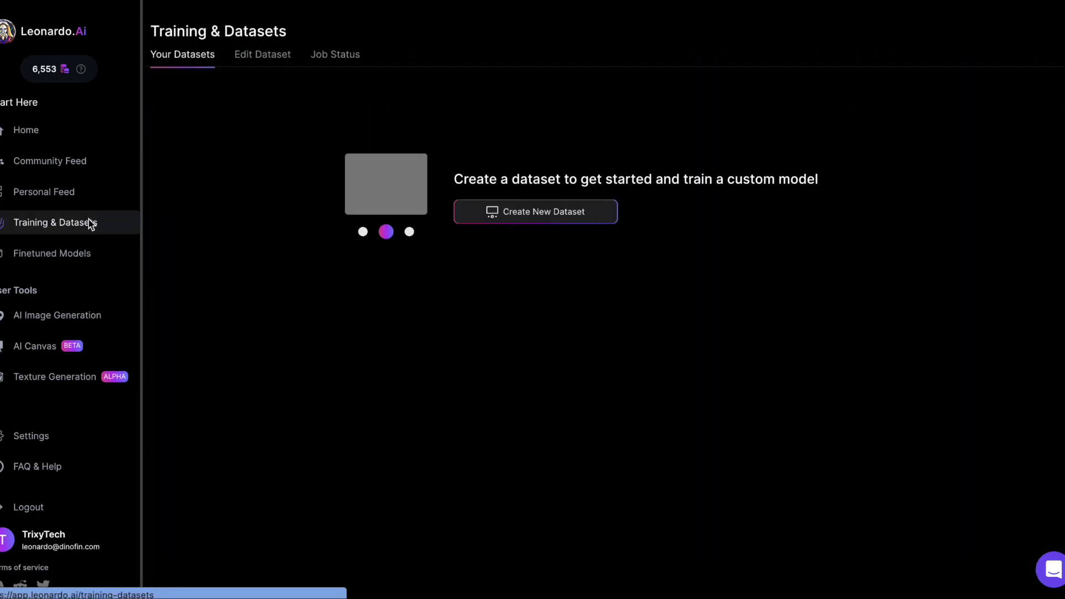